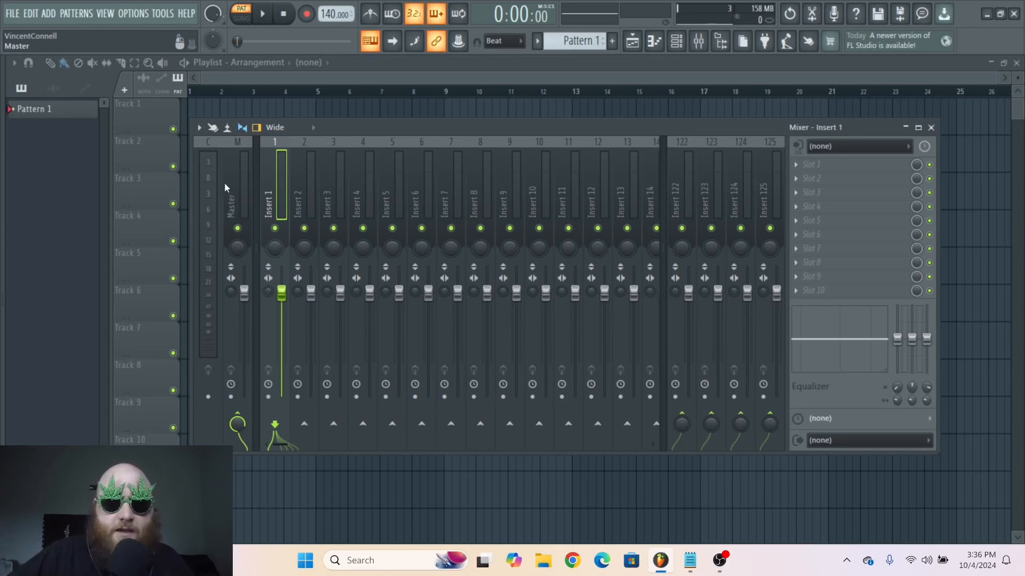
- Compare Insert 10 and Insert 1, then remove the extra sends from Insert 1
{"action": "left_click_drag", "start_coordinate": [343, 127], "coordinate": [350, 124]}
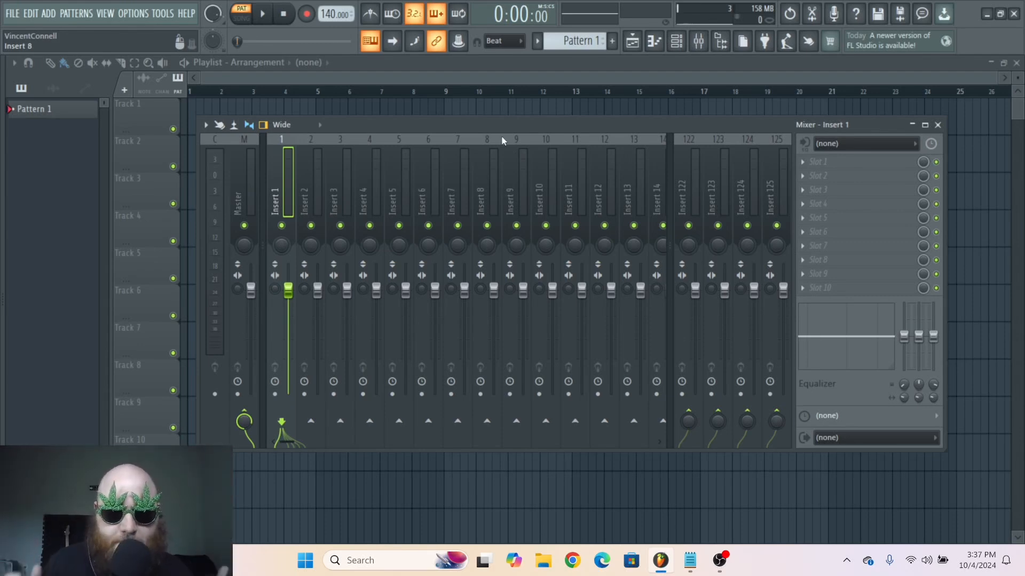
{"action": "left_click", "coordinate": [545, 184]}
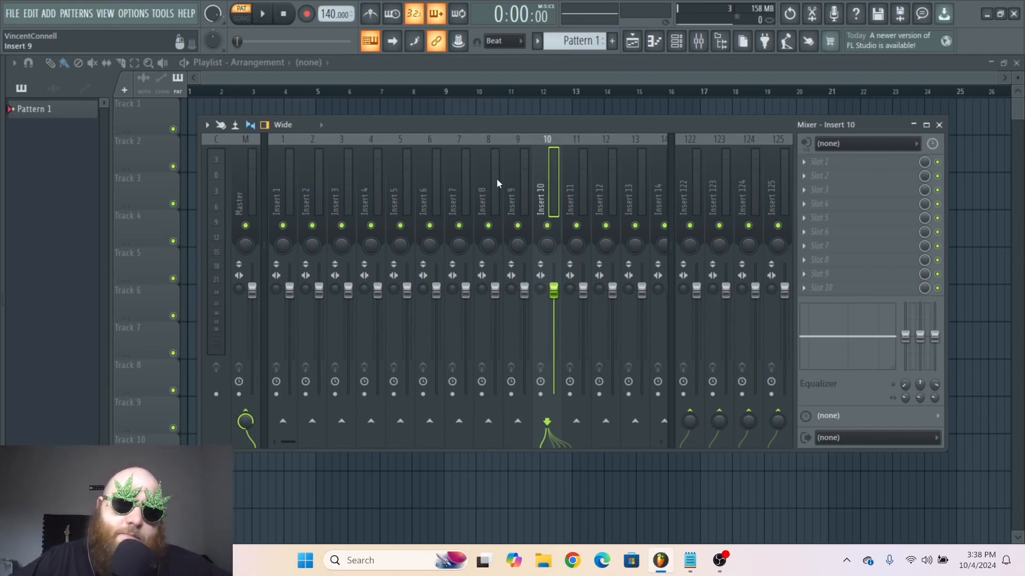
{"action": "left_click", "coordinate": [288, 188]}
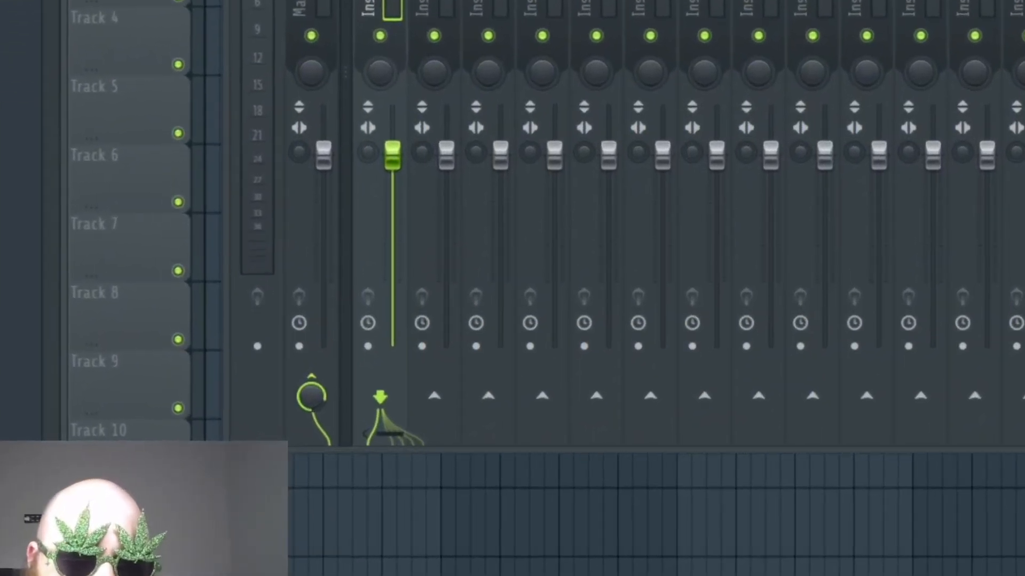
{"action": "right_click", "coordinate": [472, 374]}
{"action": "left_click", "coordinate": [493, 388]}
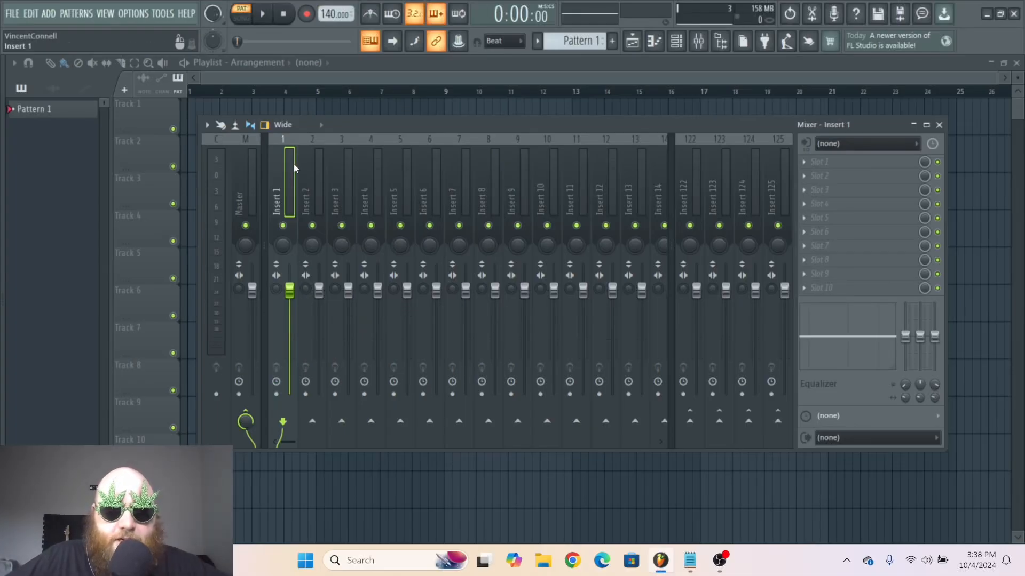
- Step through Master and Insert 10 routing, leaving the Master track selected
{"action": "left_click", "coordinate": [245, 195]}
{"action": "left_click", "coordinate": [422, 198]}
{"action": "left_click", "coordinate": [554, 198]}
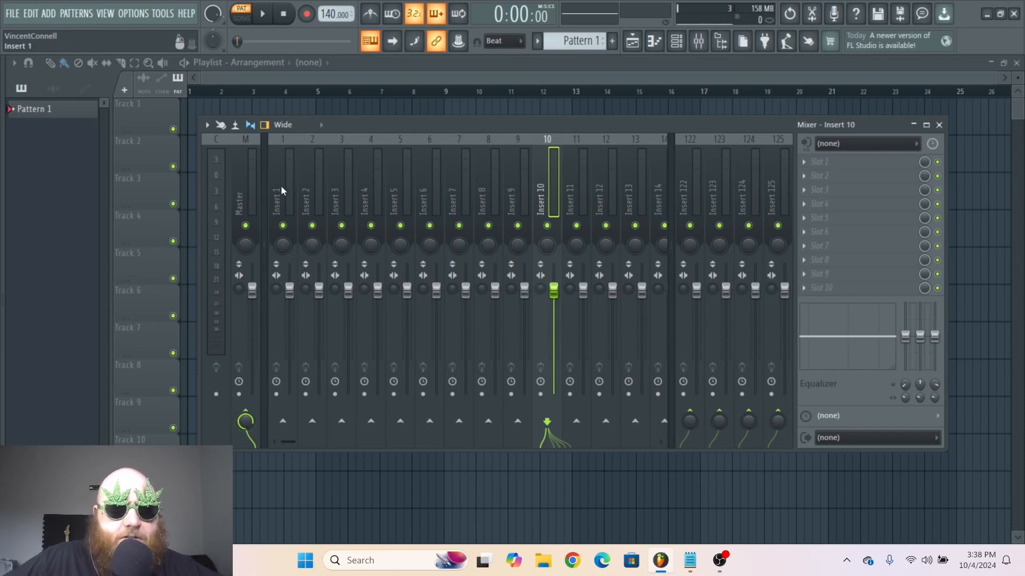
{"action": "left_click", "coordinate": [254, 192]}
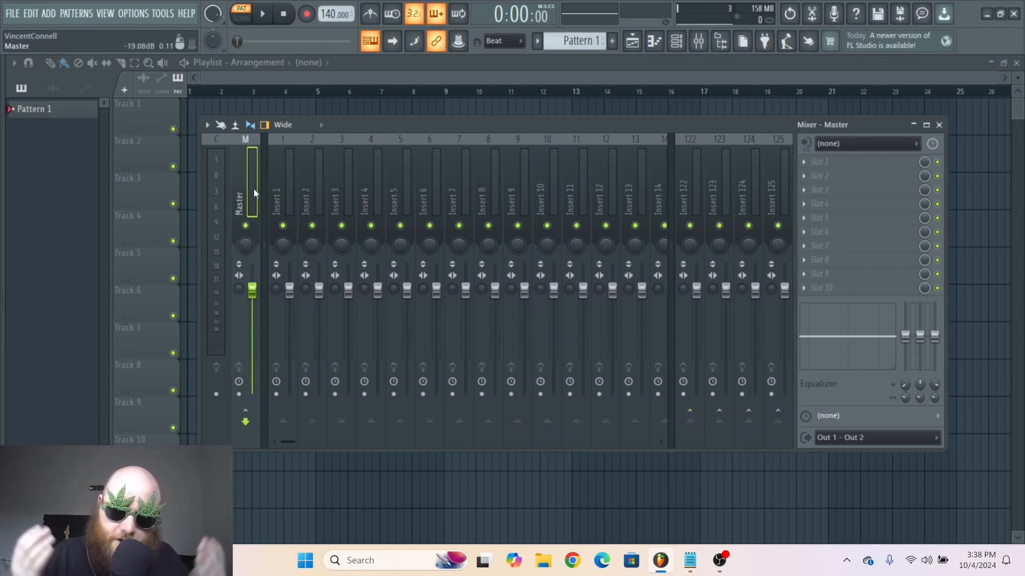
- Show the channel rack narrowed beside the mixer and bring up the sample browser
{"action": "key", "text": "F6"}
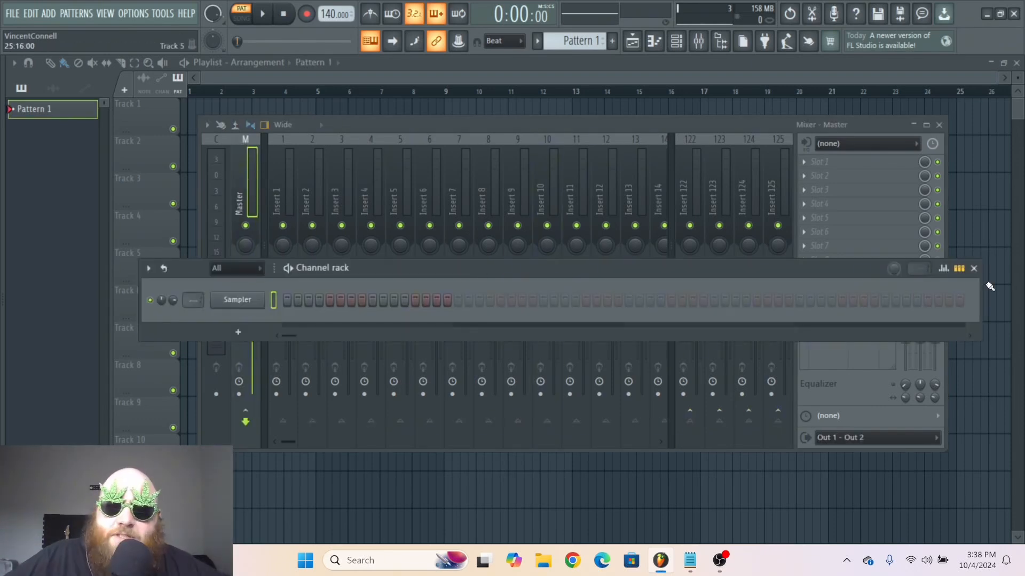
{"action": "left_click_drag", "start_coordinate": [980, 295], "coordinate": [577, 294]}
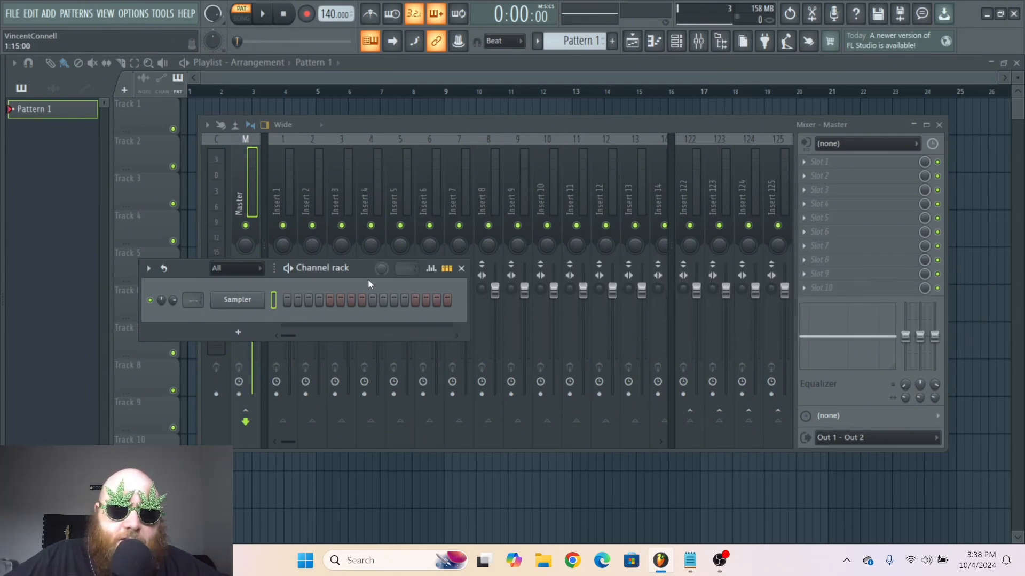
{"action": "left_click_drag", "start_coordinate": [457, 268], "coordinate": [625, 226]}
{"action": "key", "text": "alt+F8"}
- Load ACEAURA_kick_centered from the KCK one-shots into the Sampler channel and show its settings
{"action": "left_click", "coordinate": [153, 241]}
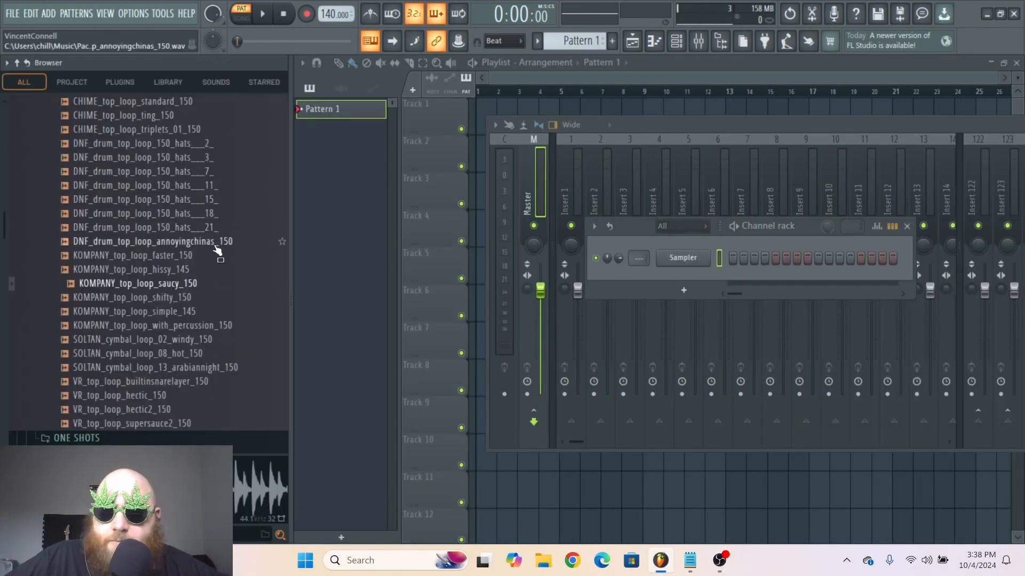
{"action": "scroll", "coordinate": [138, 250], "scroll_direction": "up", "scroll_amount": 5}
{"action": "left_click", "coordinate": [71, 359]}
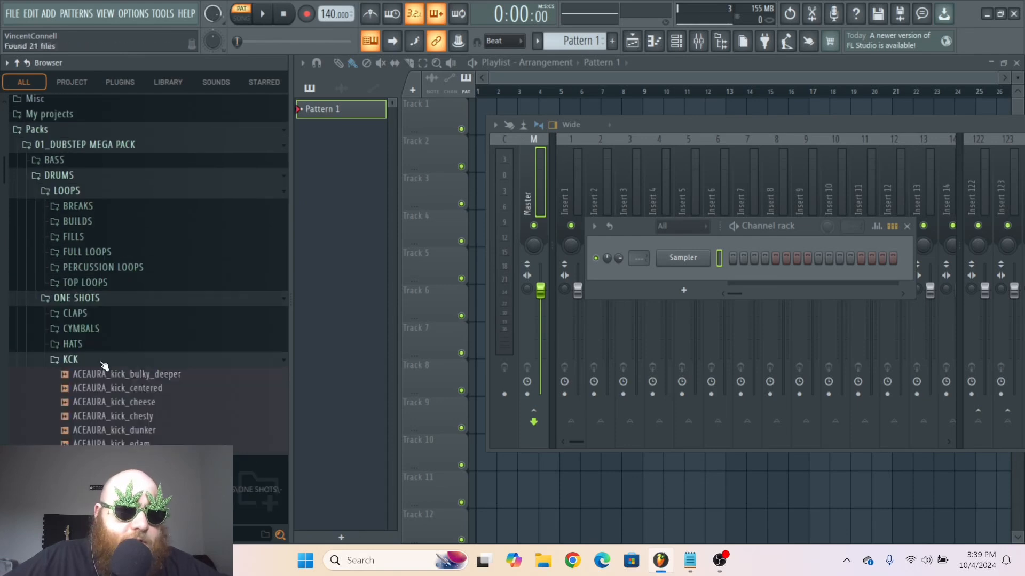
{"action": "left_click", "coordinate": [124, 388]}
{"action": "left_click_drag", "start_coordinate": [124, 387], "coordinate": [396, 267]}
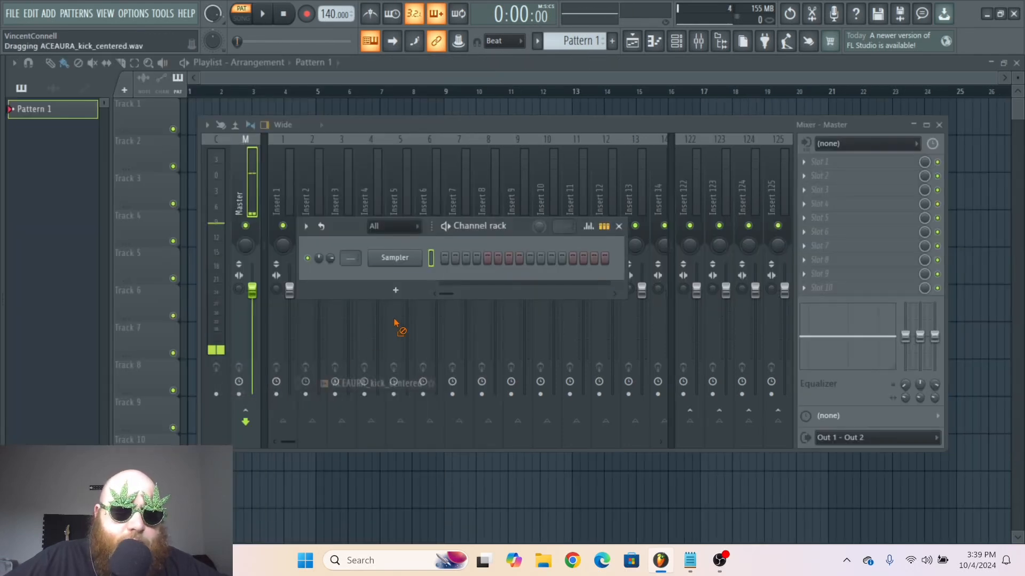
{"action": "left_click", "coordinate": [397, 261]}
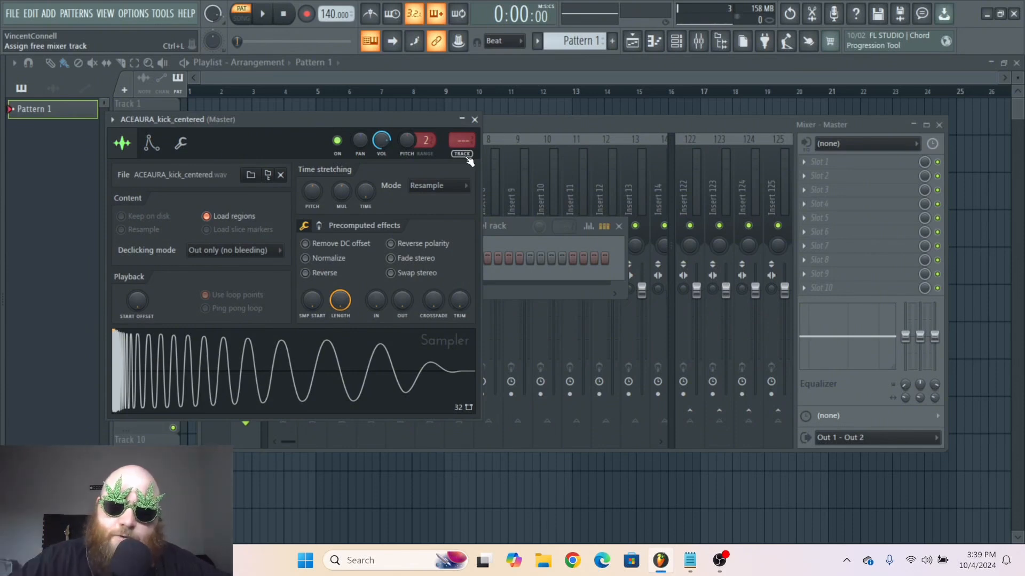
- Assign the kick channel its own free mixer insert and close the channel settings
{"action": "left_click", "coordinate": [463, 142]}
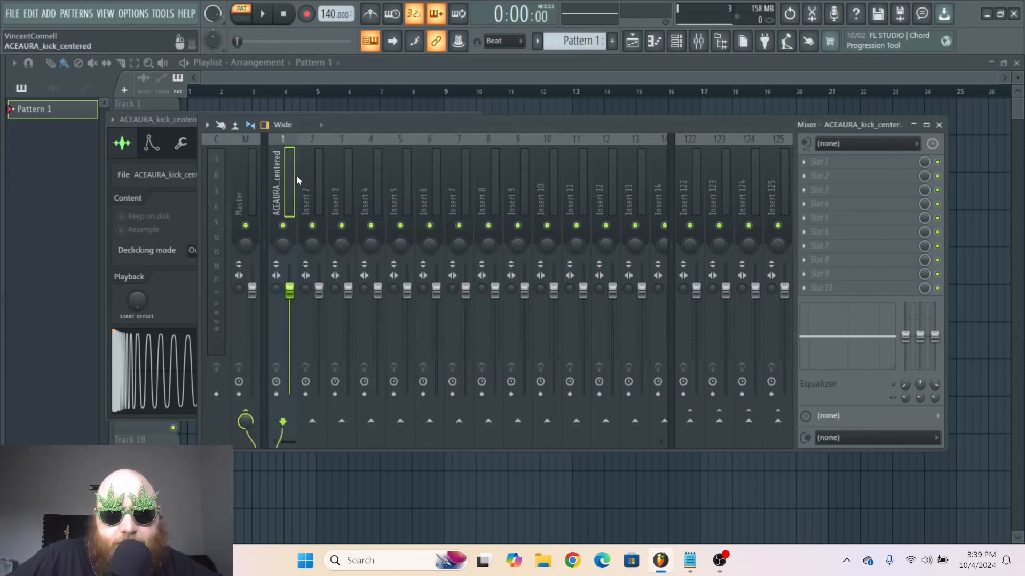
{"action": "left_click_drag", "start_coordinate": [360, 125], "coordinate": [372, 161]}
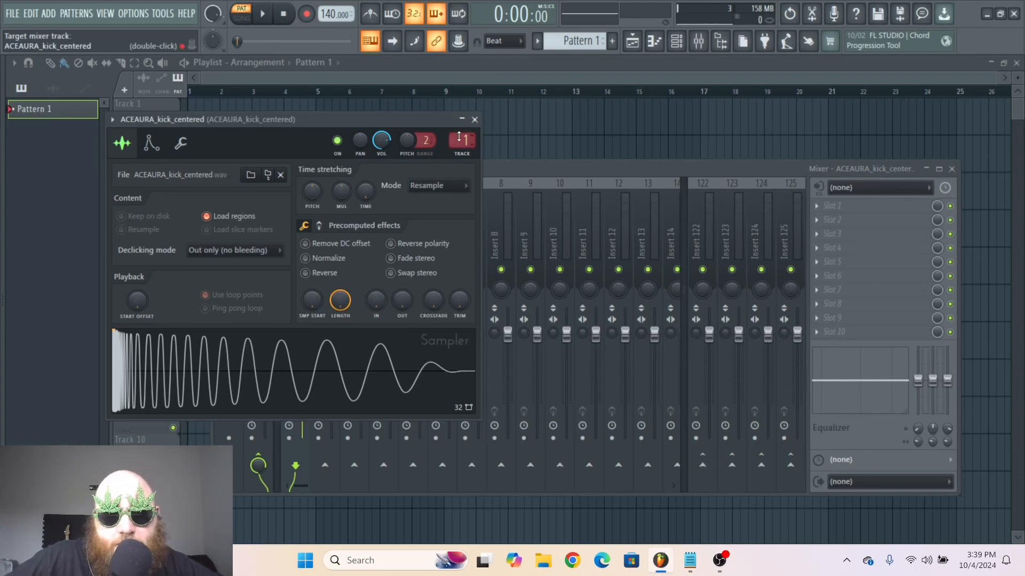
{"action": "scroll", "coordinate": [463, 142], "scroll_direction": "up", "scroll_amount": 15}
{"action": "scroll", "coordinate": [463, 142], "scroll_direction": "down", "scroll_amount": 9}
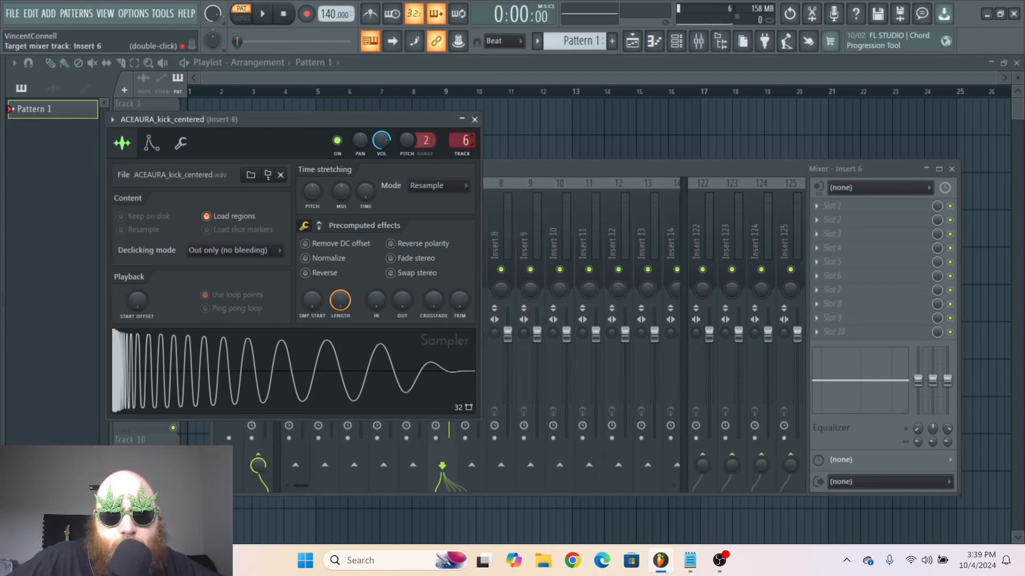
{"action": "key", "text": "Escape"}
- Rename the kick's mixer Insert 1 to kck
{"action": "right_click", "coordinate": [274, 173]}
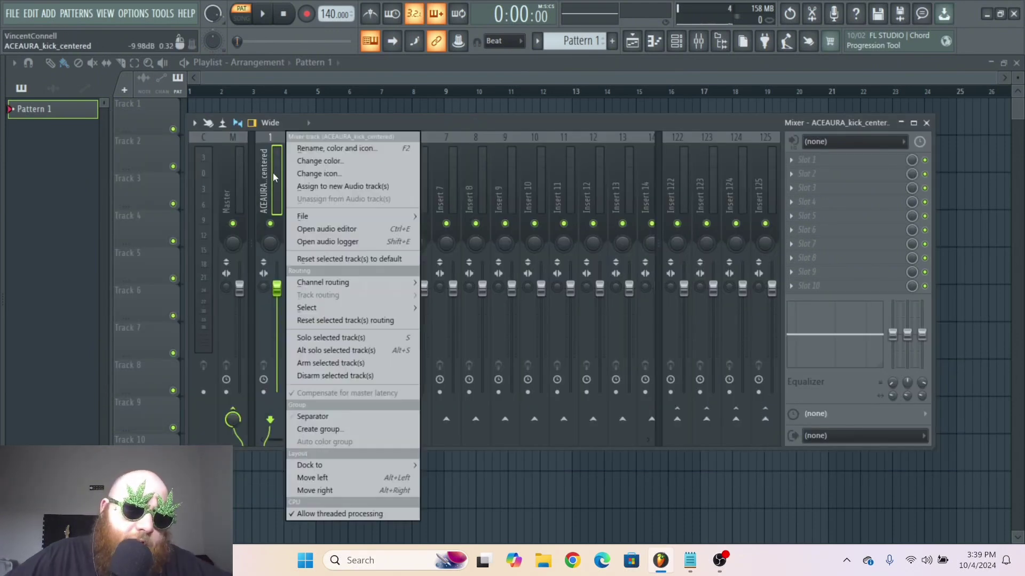
{"action": "left_click", "coordinate": [323, 143]}
{"action": "type", "text": "kck"}
{"action": "key", "text": "Return"}
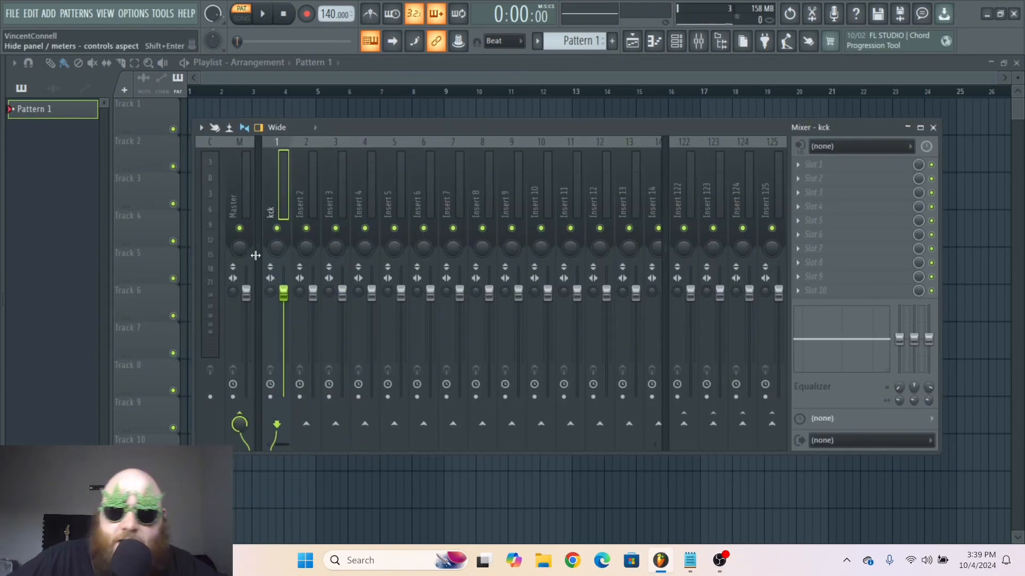
{"action": "left_click_drag", "start_coordinate": [580, 125], "coordinate": [573, 120]}
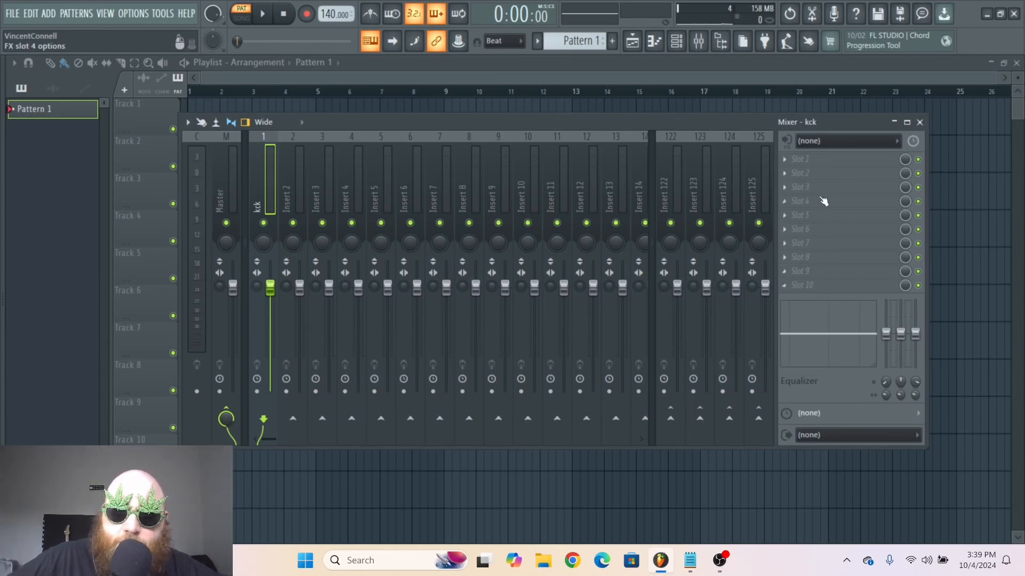
- Load Fruity parametric EQ 2 and Fruity Chorus on kck, moving the chorus ahead of the EQ
{"action": "left_click", "coordinate": [785, 160]}
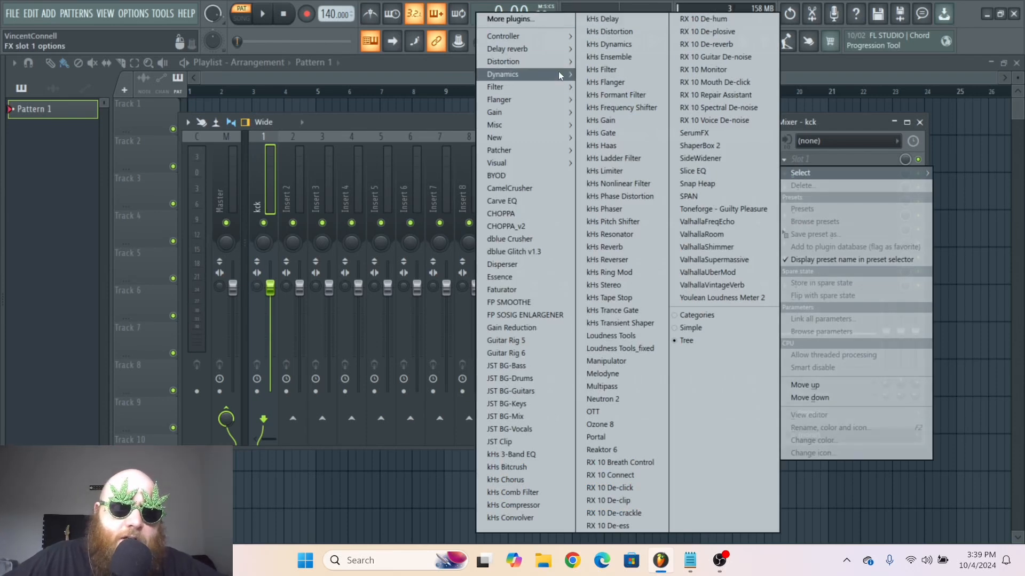
{"action": "mouse_move", "coordinate": [495, 87]}
{"action": "left_click", "coordinate": [430, 152]}
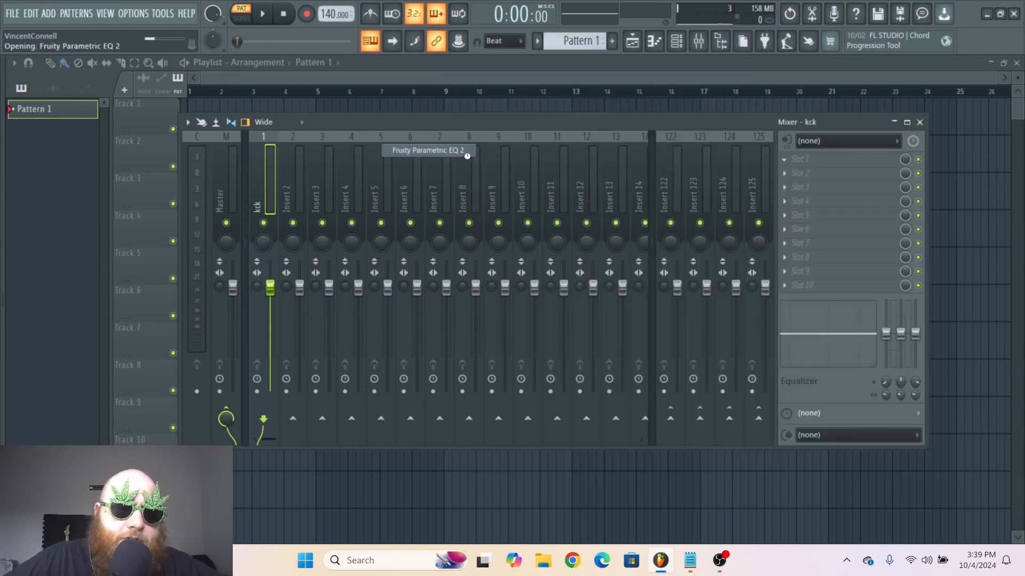
{"action": "left_click", "coordinate": [785, 173]}
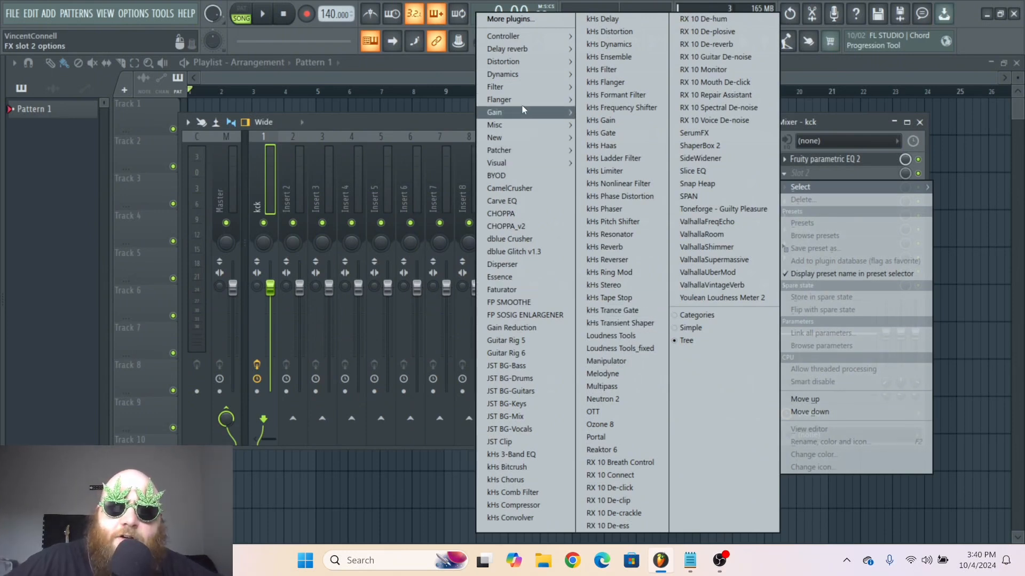
{"action": "mouse_move", "coordinate": [500, 100]}
{"action": "left_click", "coordinate": [436, 100]}
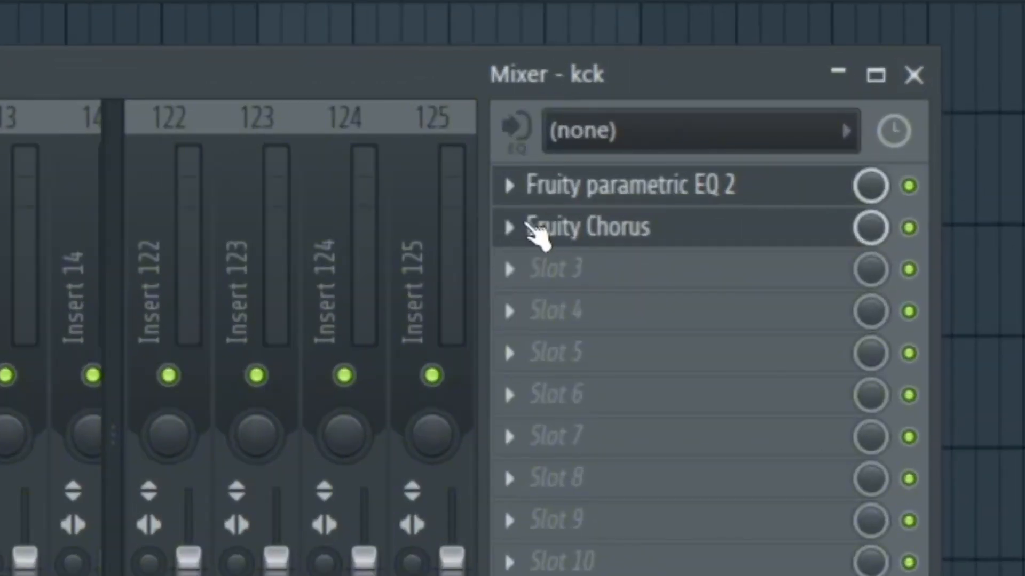
{"action": "mouse_move", "coordinate": [509, 229]}
{"action": "left_mouse_down"}
{"action": "mouse_move", "coordinate": [509, 186]}
{"action": "mouse_move", "coordinate": [509, 490]}
{"action": "mouse_move", "coordinate": [513, 320]}
{"action": "left_mouse_up"}
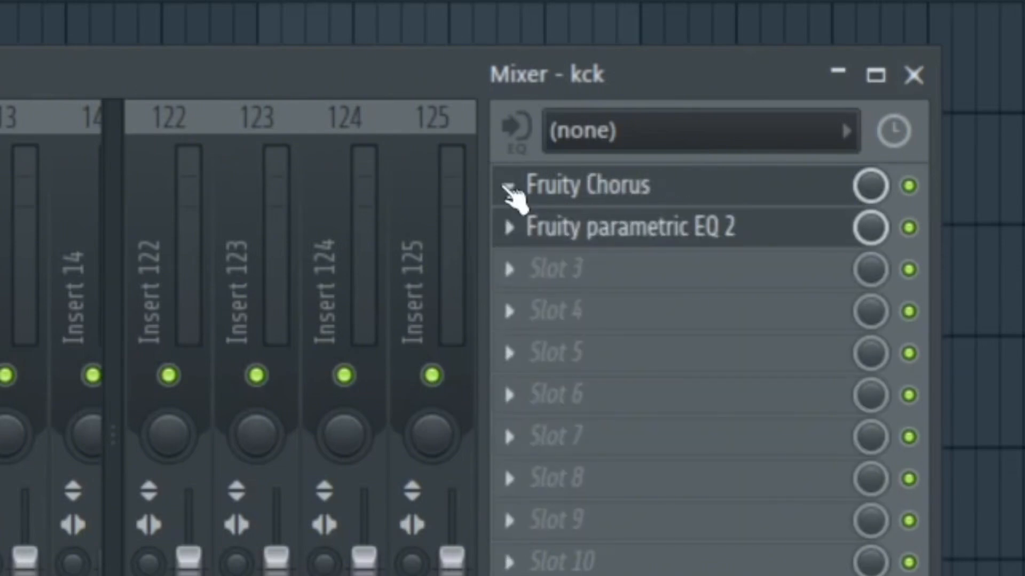
{"action": "left_click_drag", "start_coordinate": [512, 320], "coordinate": [512, 186]}
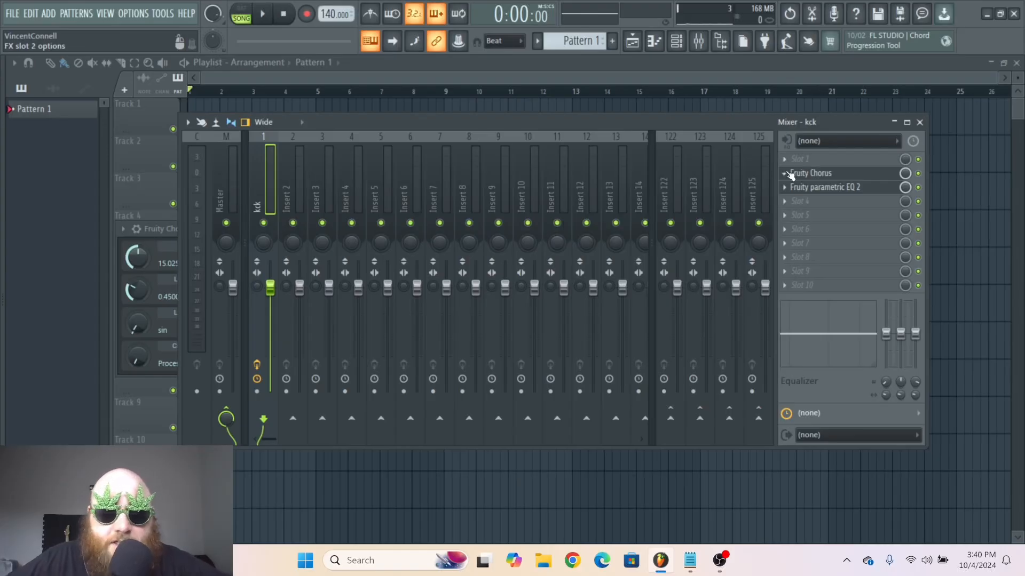
- Delete Fruity Chorus and Fruity parametric EQ 2 from the kck track
{"action": "left_click", "coordinate": [785, 174]}
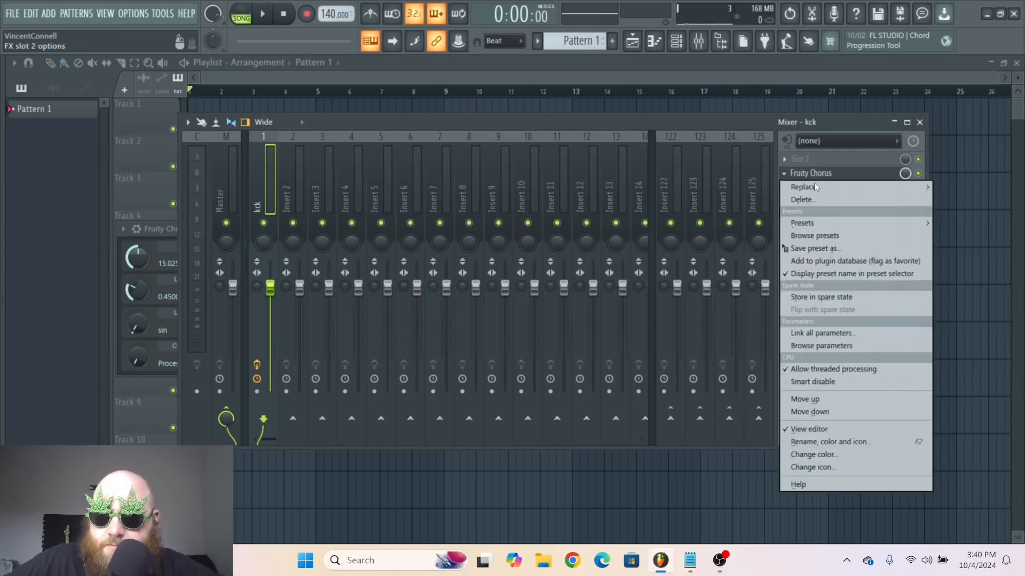
{"action": "left_click", "coordinate": [816, 200]}
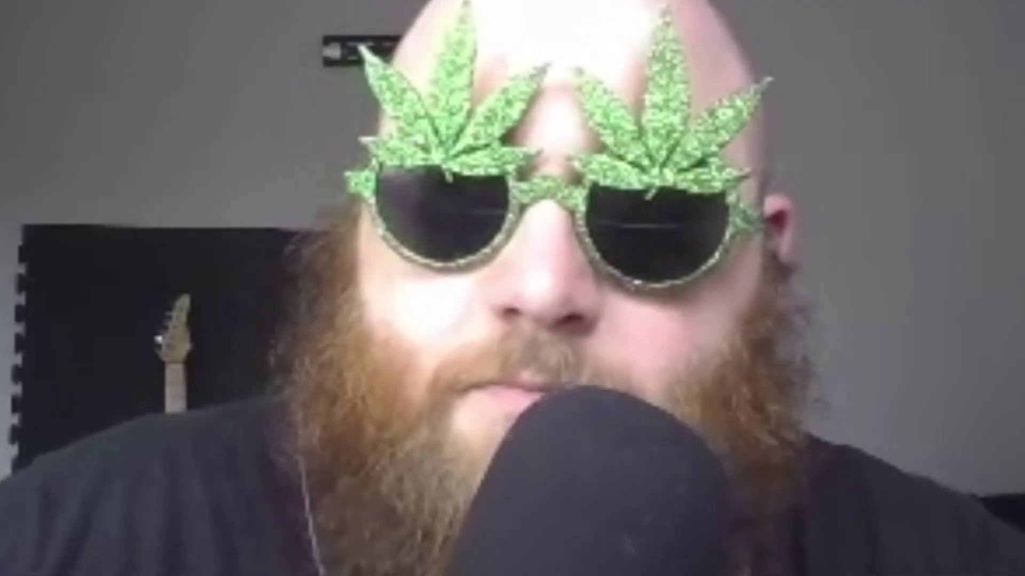
{"action": "left_click", "coordinate": [785, 187]}
{"action": "left_click", "coordinate": [803, 214]}
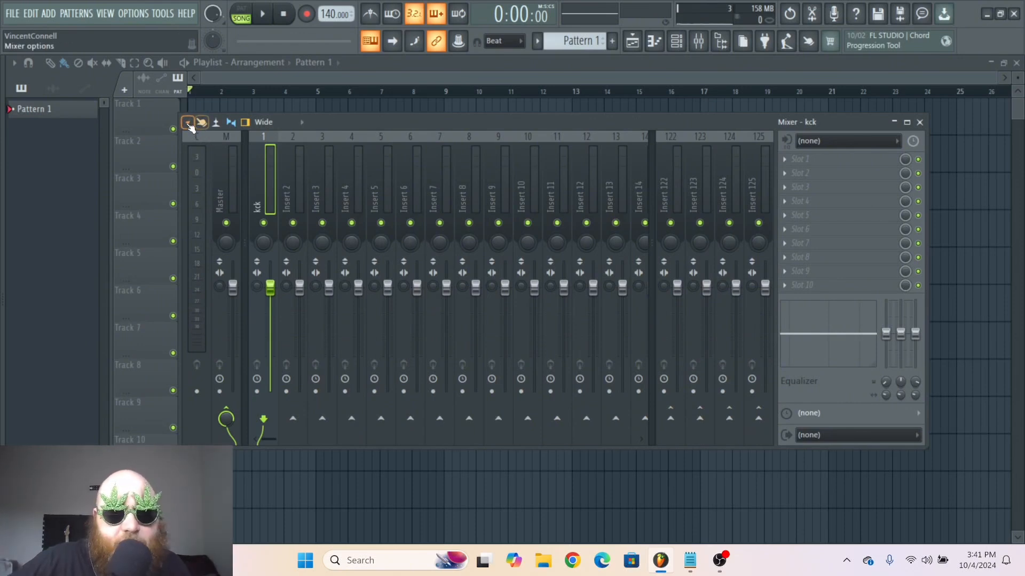
- Change an automatic disk-recording option in the mixer's options menu
{"action": "left_click", "coordinate": [192, 126]}
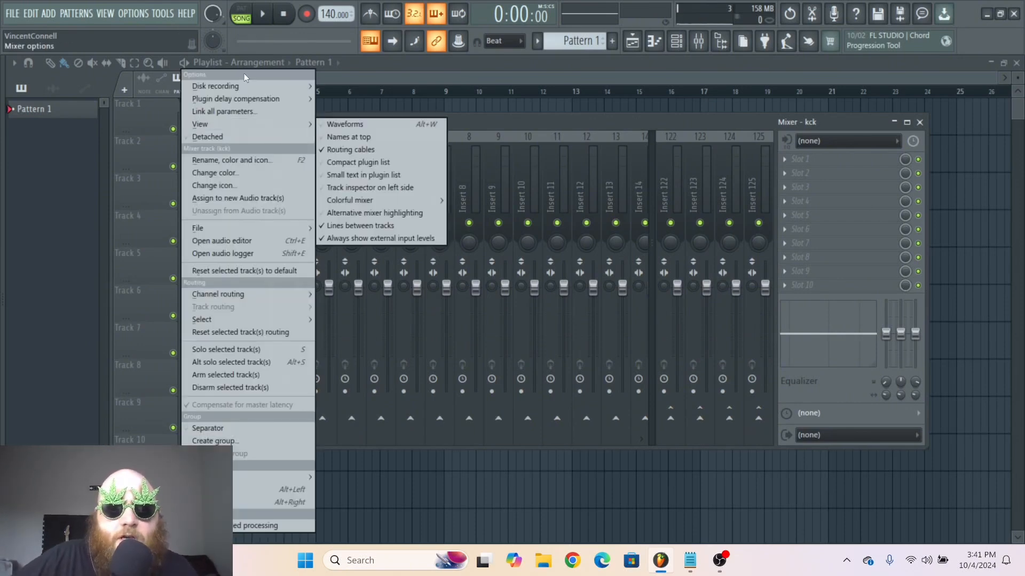
{"action": "mouse_move", "coordinate": [240, 86]}
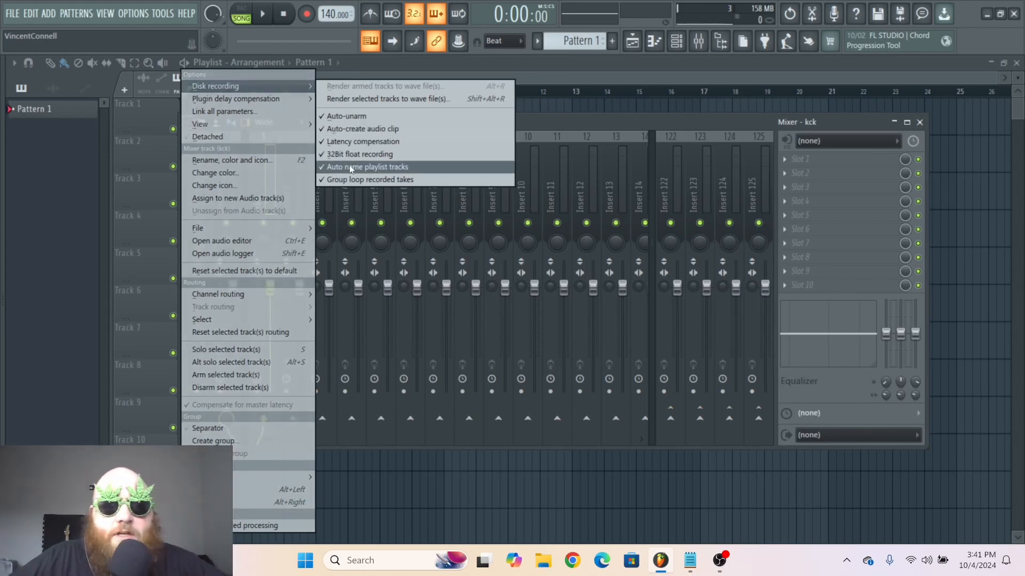
{"action": "left_click", "coordinate": [360, 133]}
{"action": "left_click", "coordinate": [369, 80]}
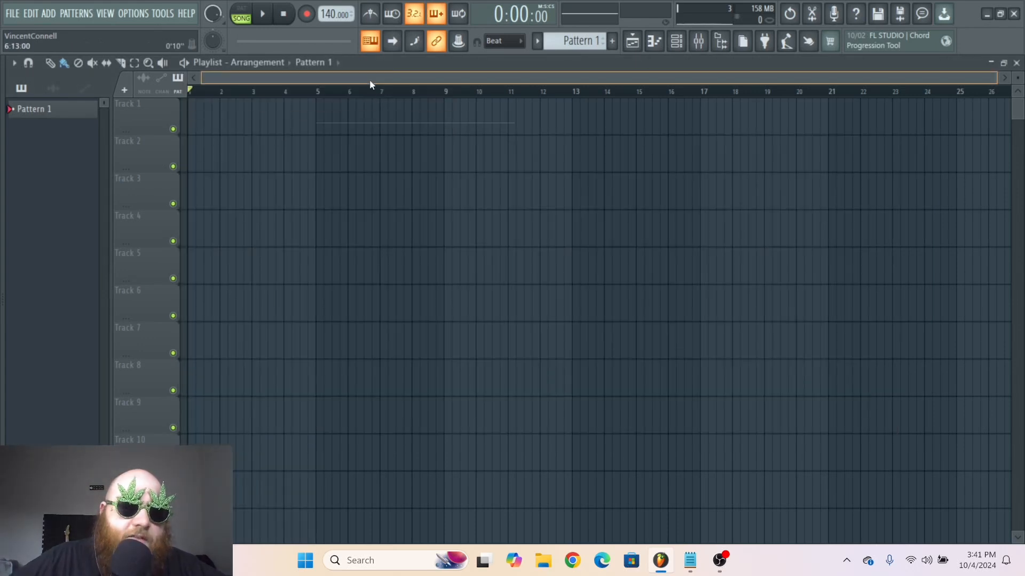
- Rename Pattern 1 to kick and place it on playlist Track 3
{"action": "right_click", "coordinate": [610, 40]}
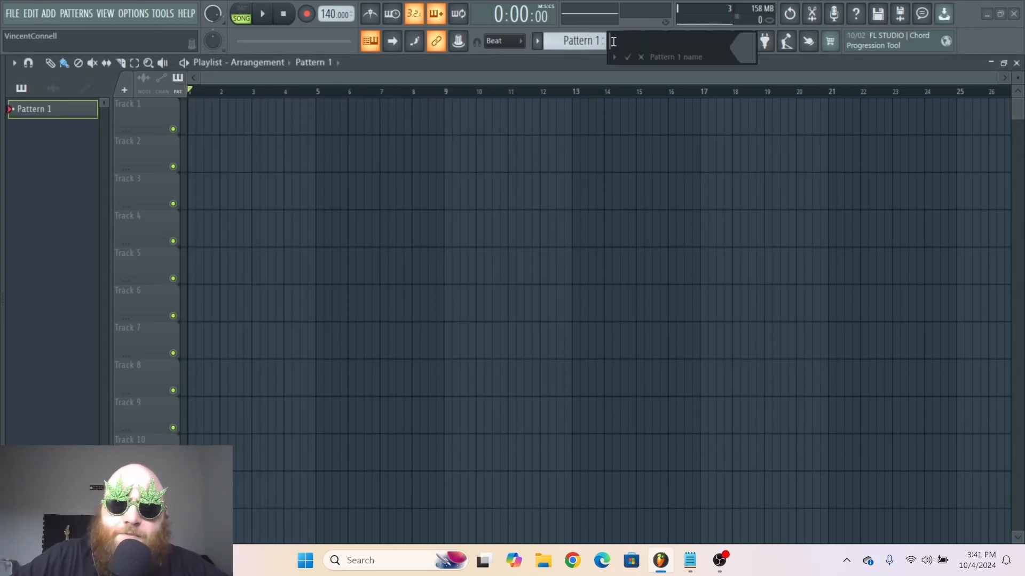
{"action": "type", "text": "kick"}
{"action": "key", "text": "Return"}
{"action": "left_click", "coordinate": [200, 184]}
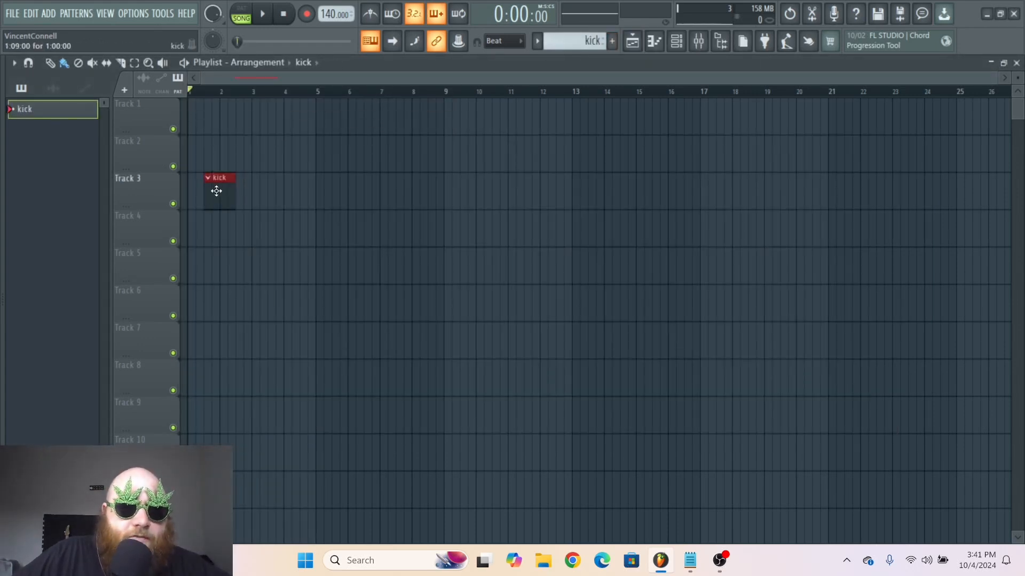
- Fill the kick channel's steps in the channel rack and audition playback
{"action": "left_click", "coordinate": [677, 40]}
{"action": "right_click", "coordinate": [400, 258]}
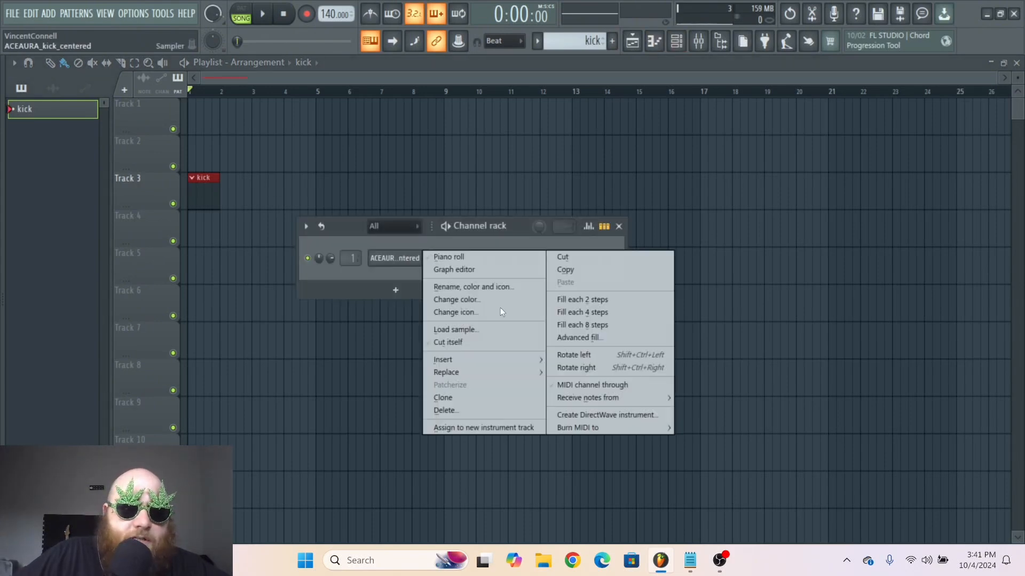
{"action": "left_click", "coordinate": [583, 325]}
{"action": "key", "text": "space"}
{"action": "key", "text": "Escape"}
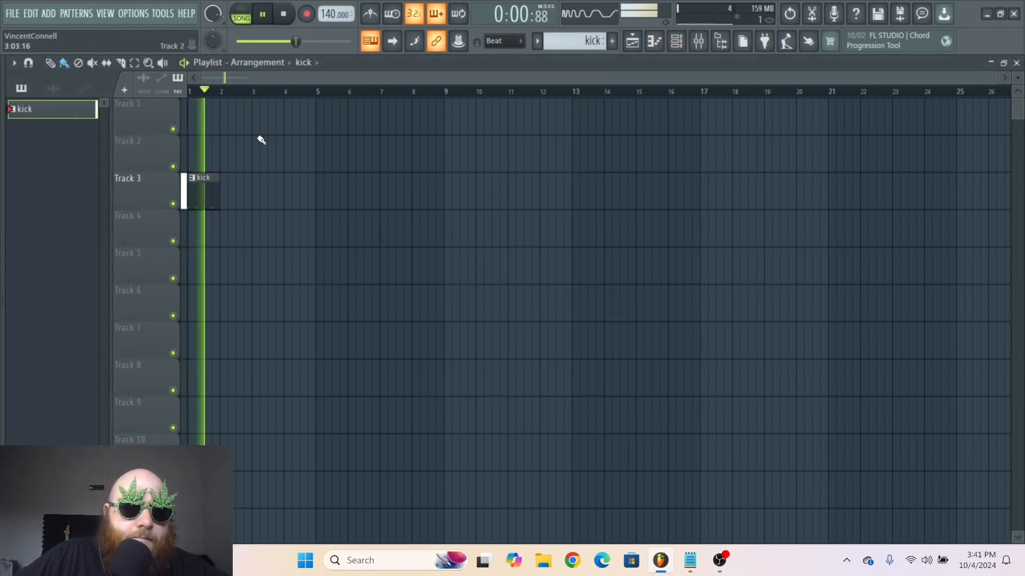
{"action": "key", "text": "space"}
- Enable automatic creation of recorded audio clips and arm the kck insert for disk recording
{"action": "key", "text": "F9"}
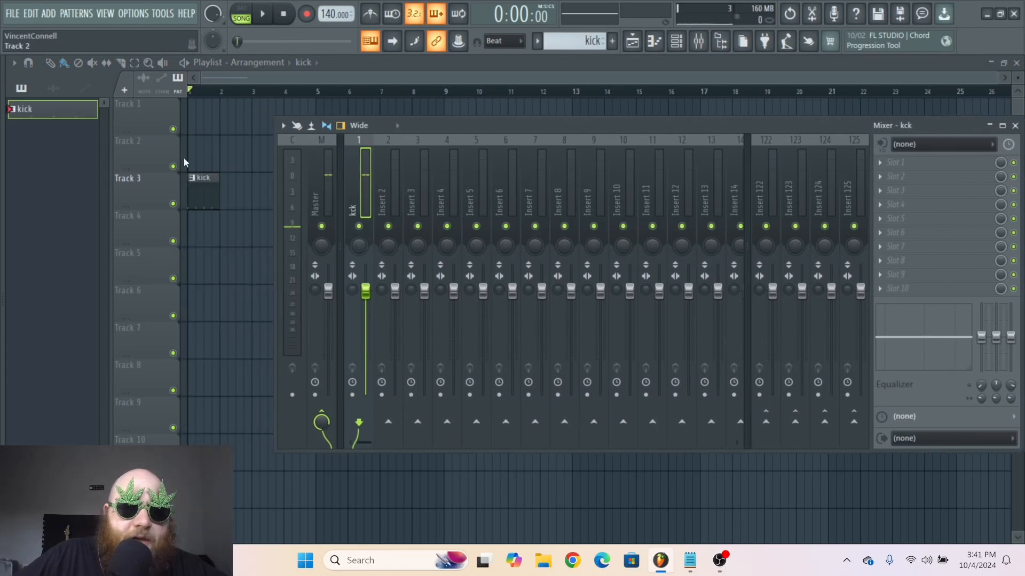
{"action": "left_click_drag", "start_coordinate": [373, 166], "coordinate": [356, 164]}
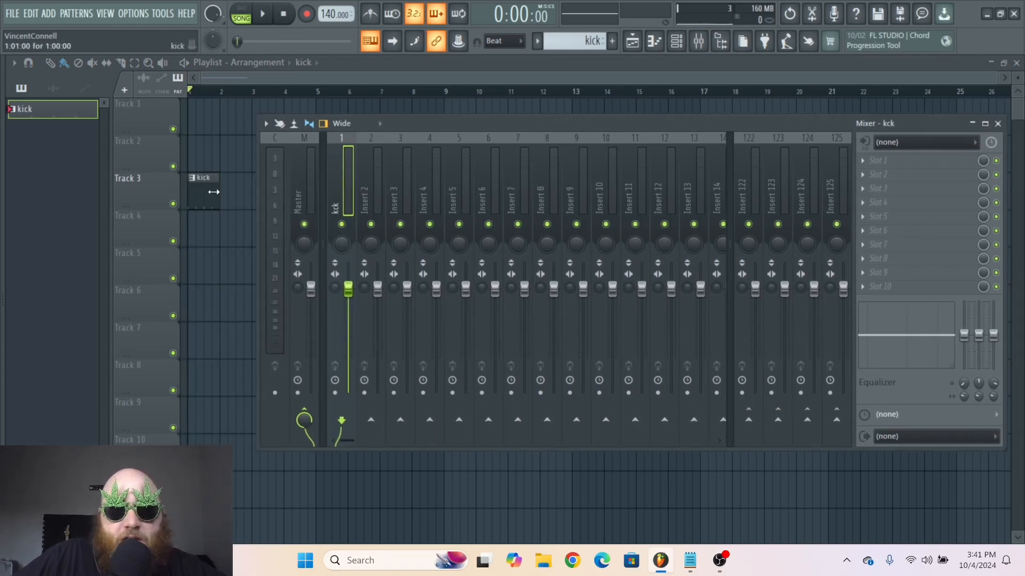
{"action": "right_click", "coordinate": [417, 125]}
{"action": "mouse_move", "coordinate": [305, 86]}
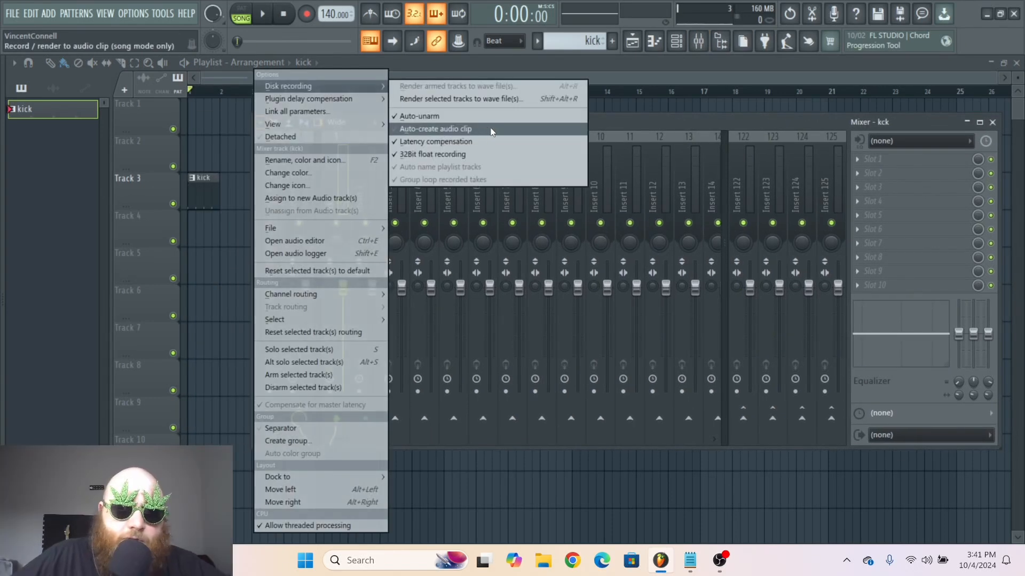
{"action": "left_click", "coordinate": [635, 123]}
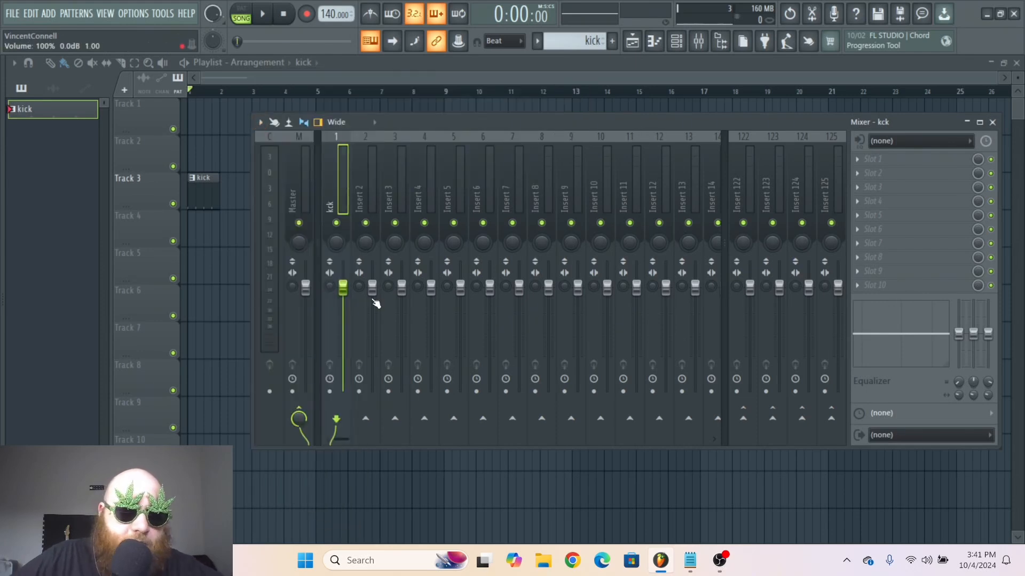
{"action": "left_click", "coordinate": [329, 393]}
{"action": "left_click", "coordinate": [399, 296]}
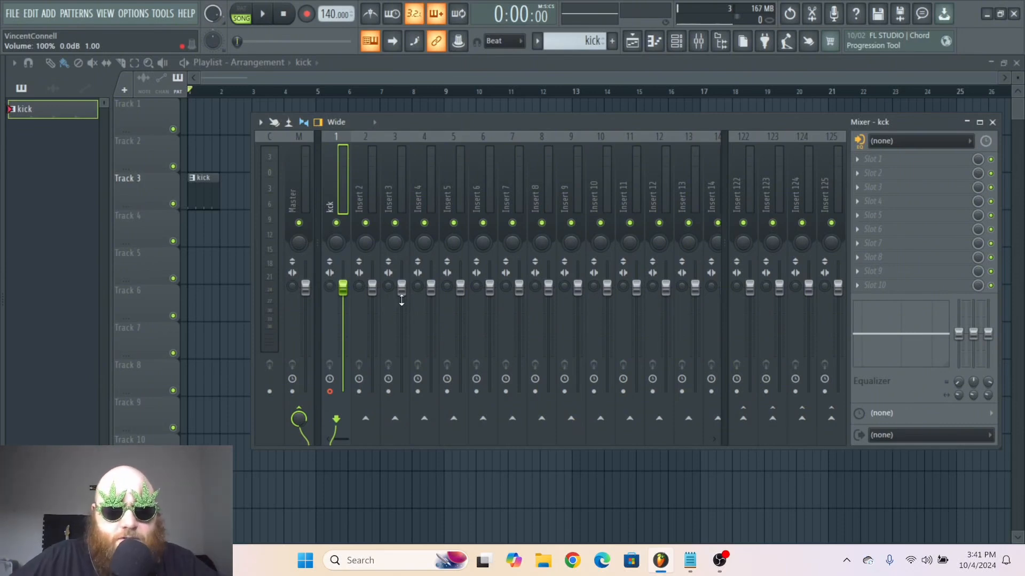
- Render the kck mixer track as a 16Bit int WAV
{"action": "key", "text": "ctrl+r"}
{"action": "left_click", "coordinate": [458, 245]}
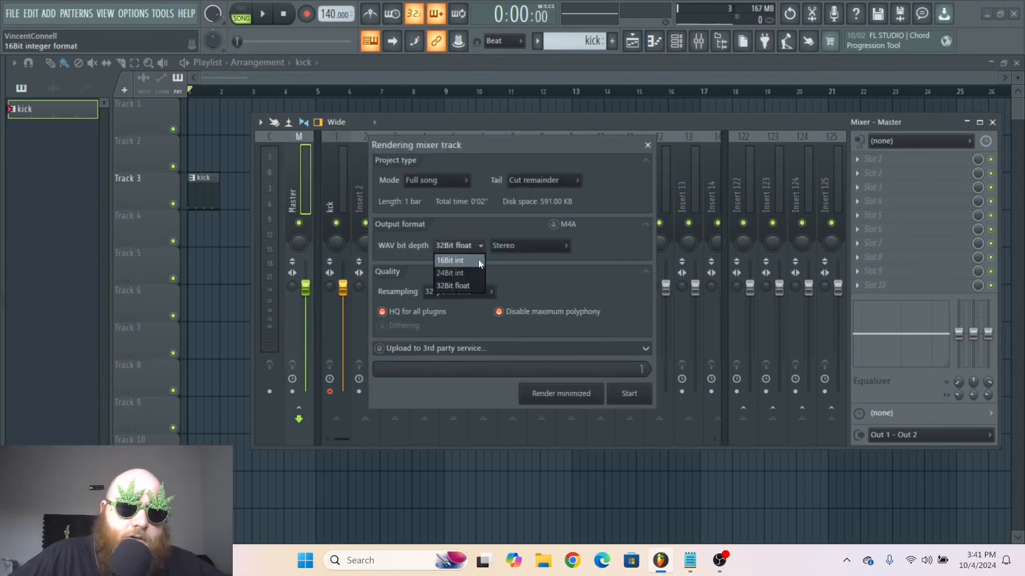
{"action": "left_click", "coordinate": [477, 261]}
{"action": "left_click", "coordinate": [629, 394]}
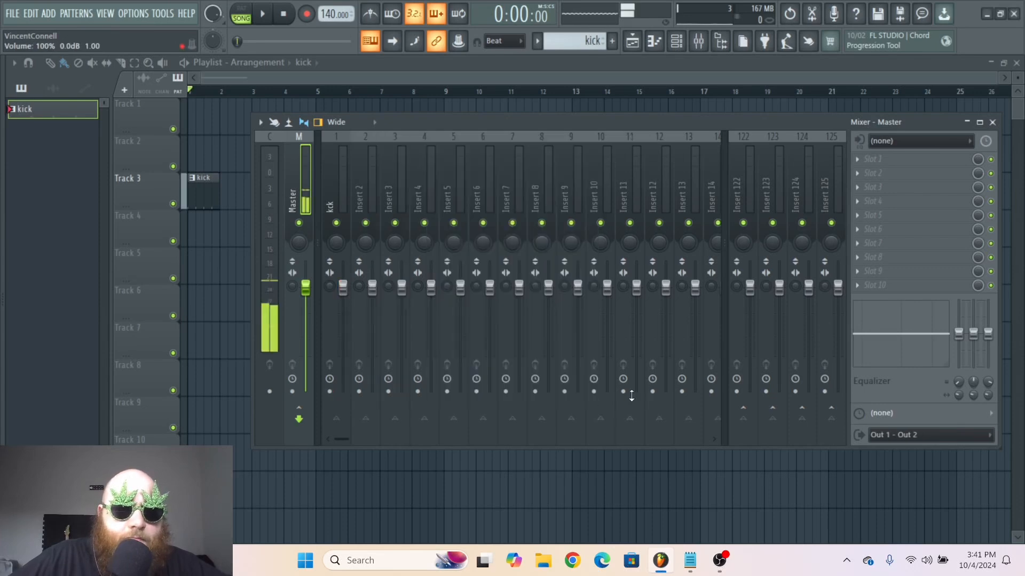
{"action": "left_click_drag", "start_coordinate": [397, 122], "coordinate": [450, 143]}
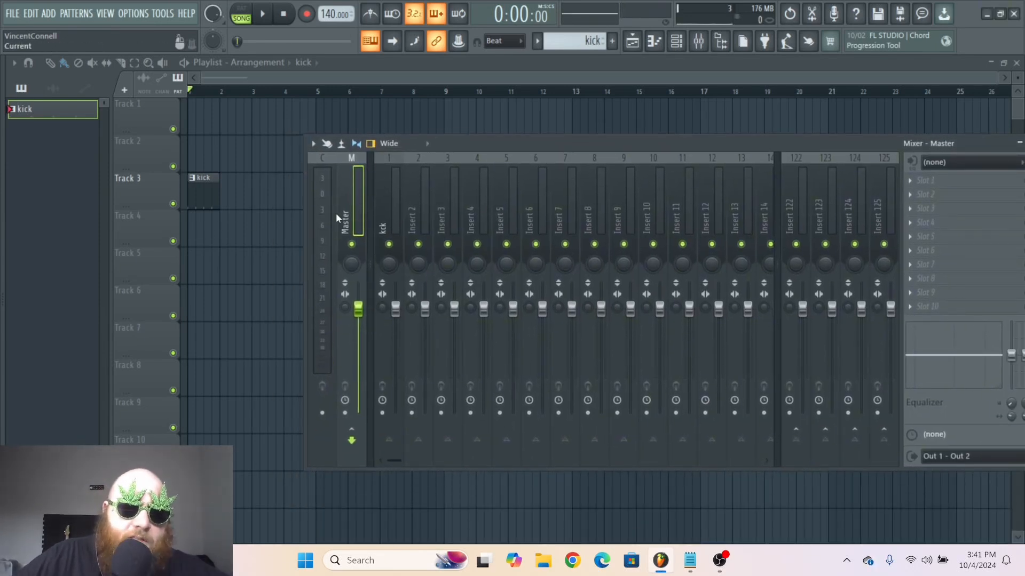
{"action": "left_click_drag", "start_coordinate": [516, 139], "coordinate": [473, 125]}
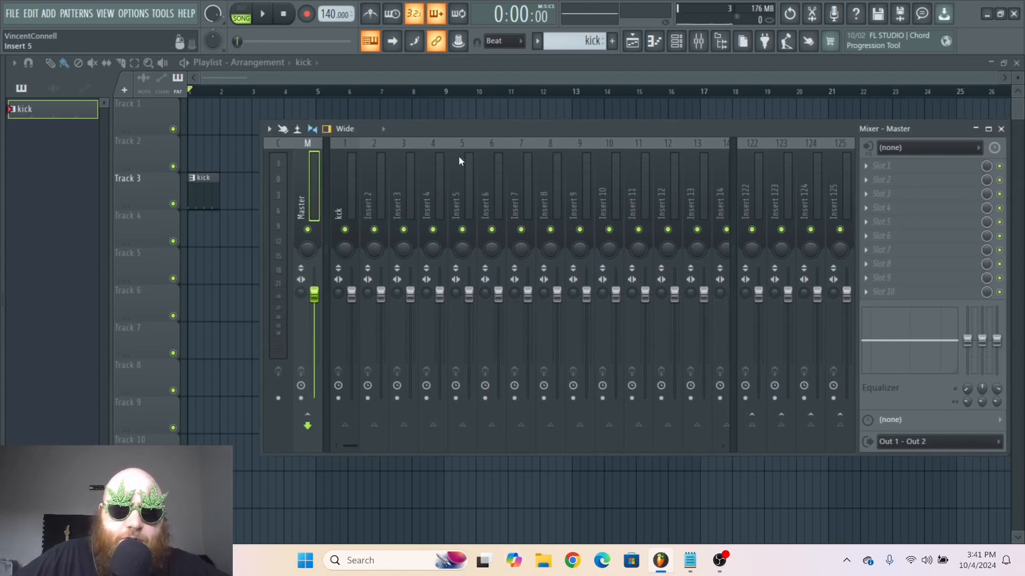
- Arm the kick mixer track again and render it at 16Bit int into a playlist audio clip
{"action": "left_click", "coordinate": [282, 129]}
{"action": "key", "text": "Escape"}
{"action": "left_click", "coordinate": [351, 192]}
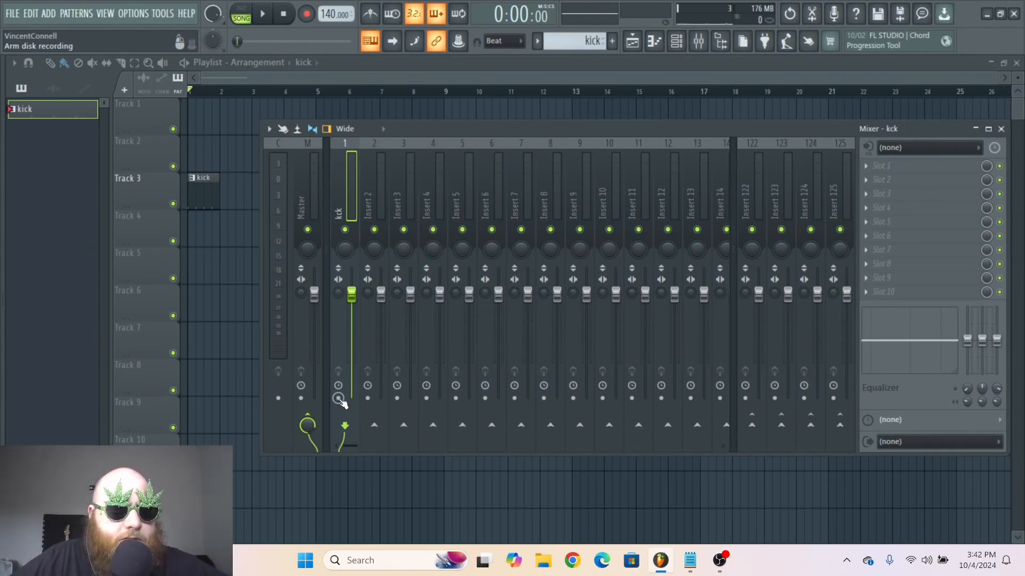
{"action": "left_click", "coordinate": [340, 402]}
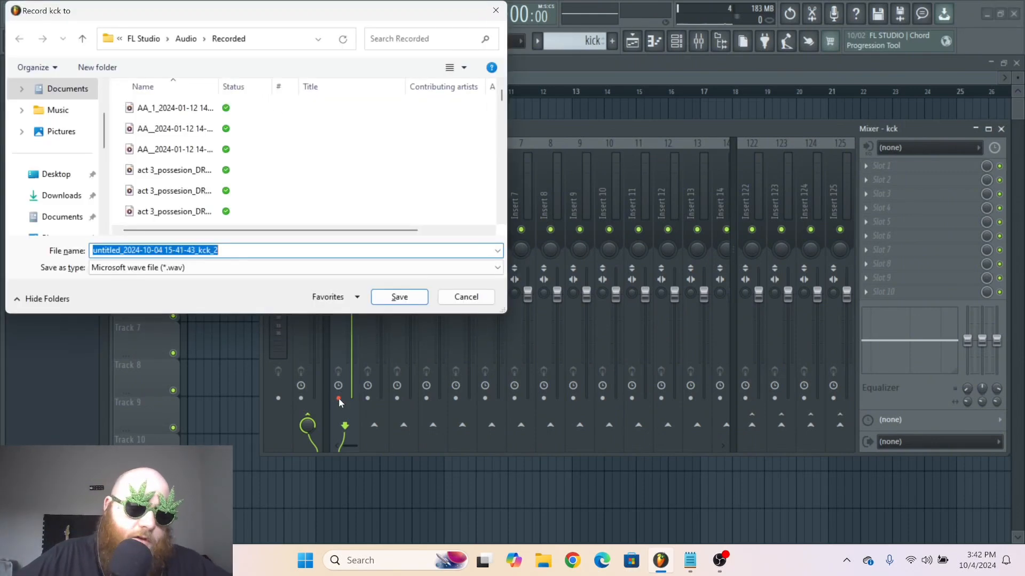
{"action": "left_click", "coordinate": [399, 297]}
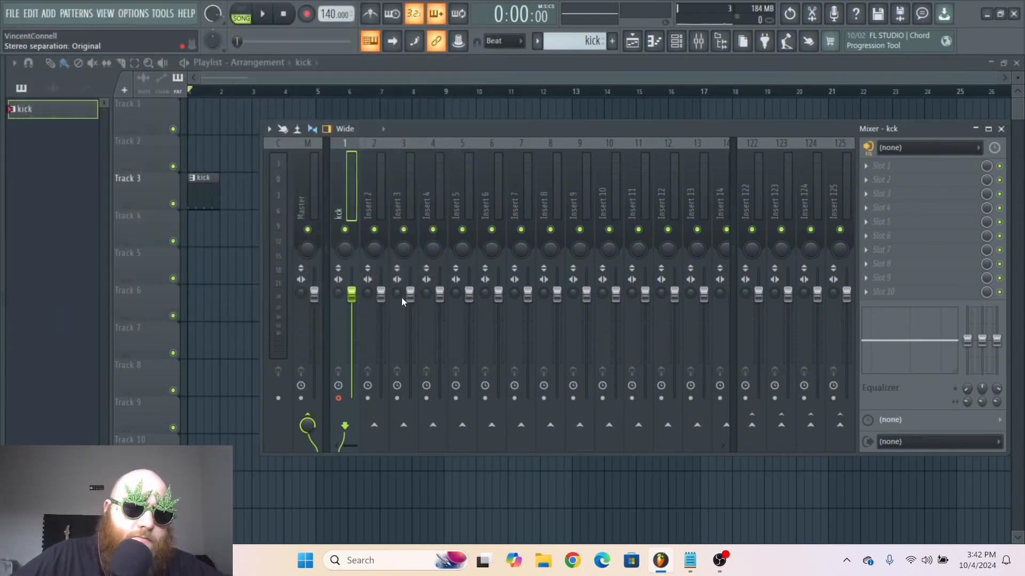
{"action": "left_click", "coordinate": [456, 245]}
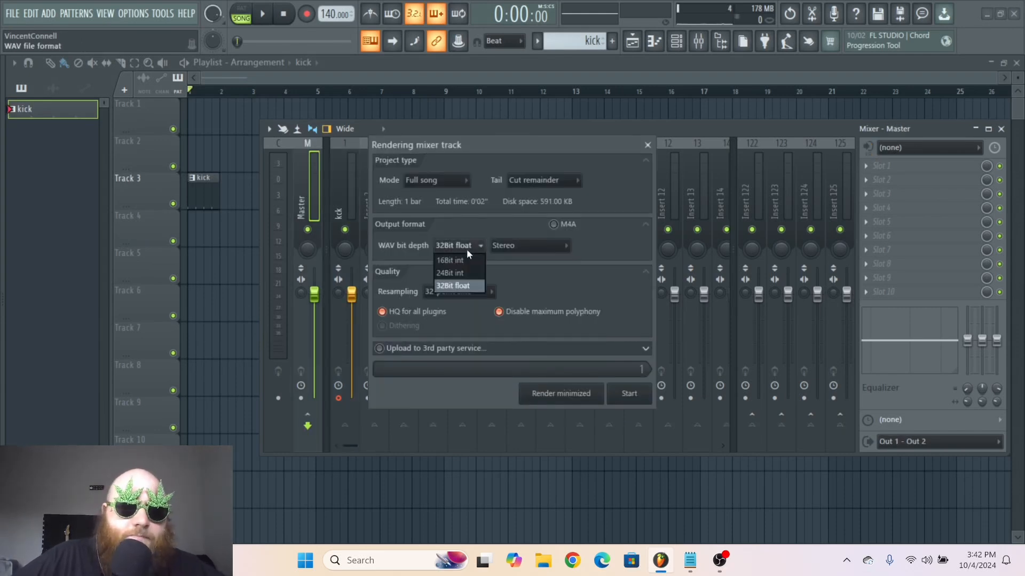
{"action": "left_click", "coordinate": [631, 394]}
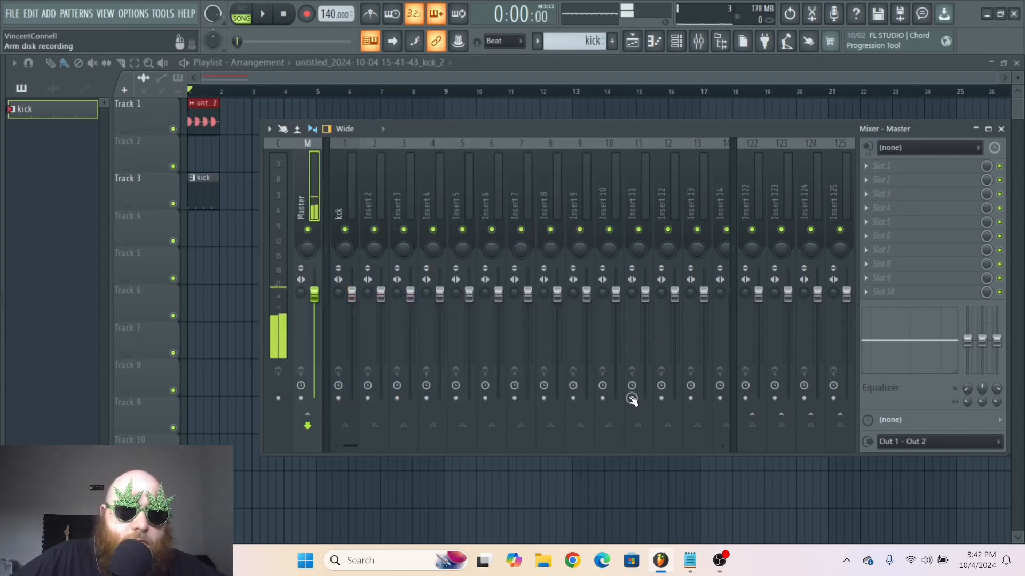
- Inspect the recorded kick clip's settings, then return to the mixer and dismiss its options menu
{"action": "key", "text": "F9"}
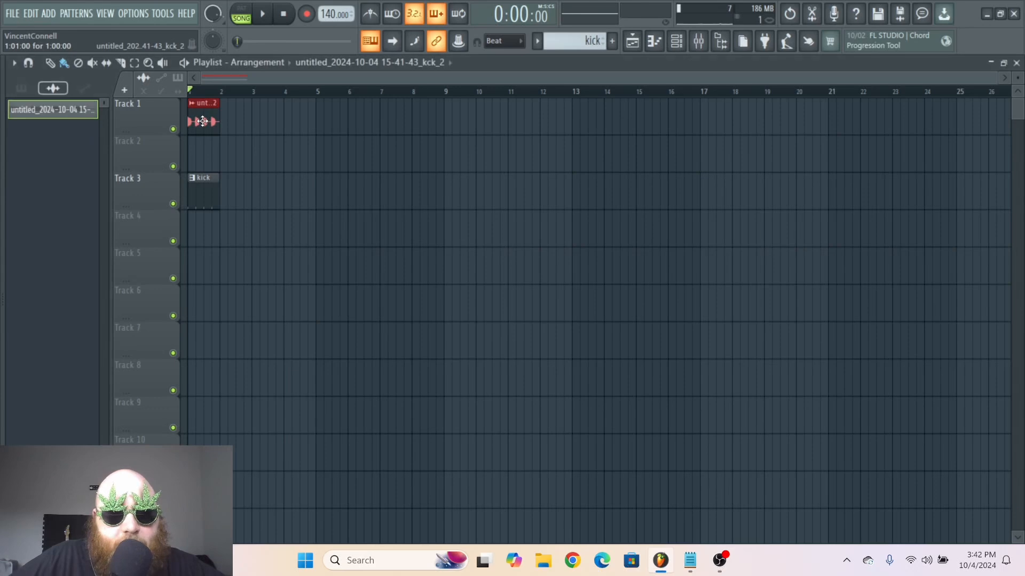
{"action": "double_click", "coordinate": [204, 122]}
{"action": "left_click_drag", "start_coordinate": [248, 168], "coordinate": [369, 140]}
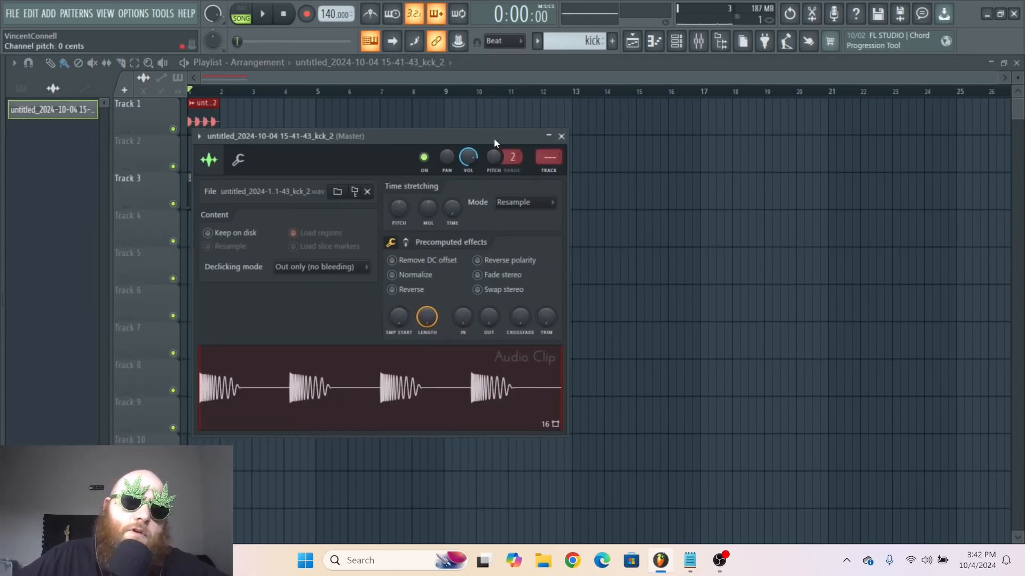
{"action": "key", "text": "F9"}
{"action": "mouse_move", "coordinate": [298, 86]}
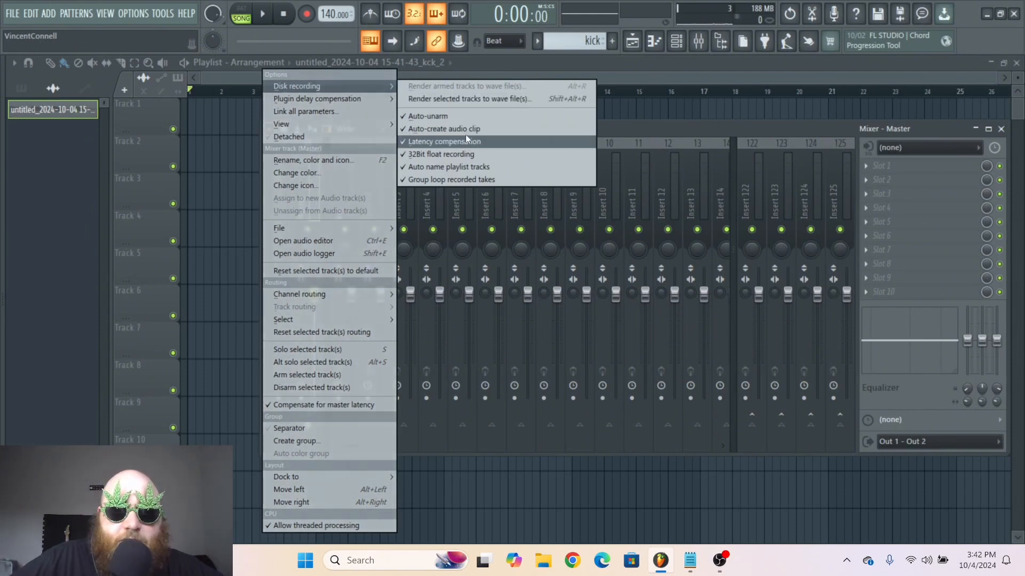
{"action": "left_click", "coordinate": [646, 136]}
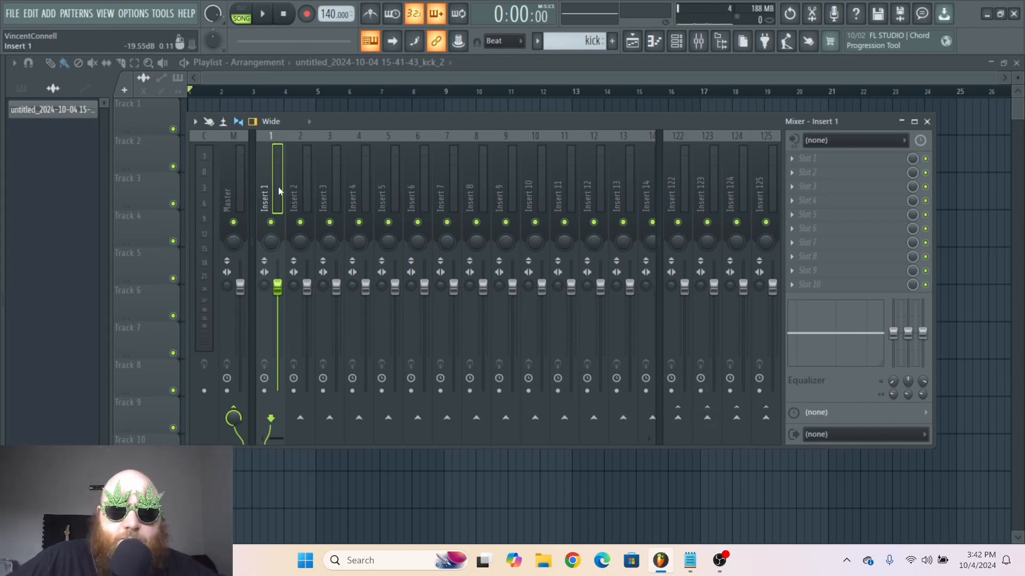
- Route Inserts 1 through 5 to Insert 10 only
{"action": "left_click_drag", "start_coordinate": [277, 187], "coordinate": [392, 185]}
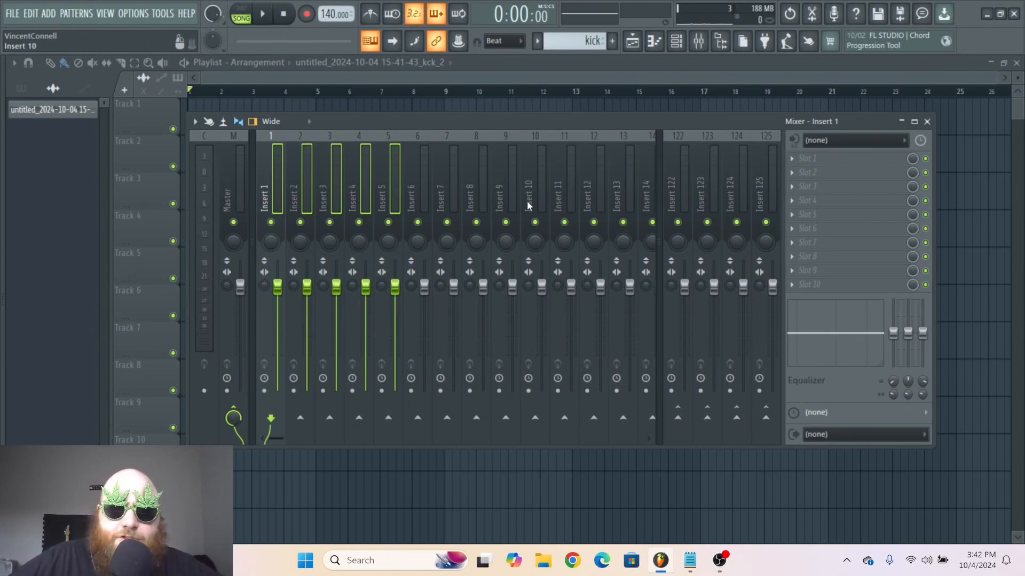
{"action": "left_click", "coordinate": [275, 185]}
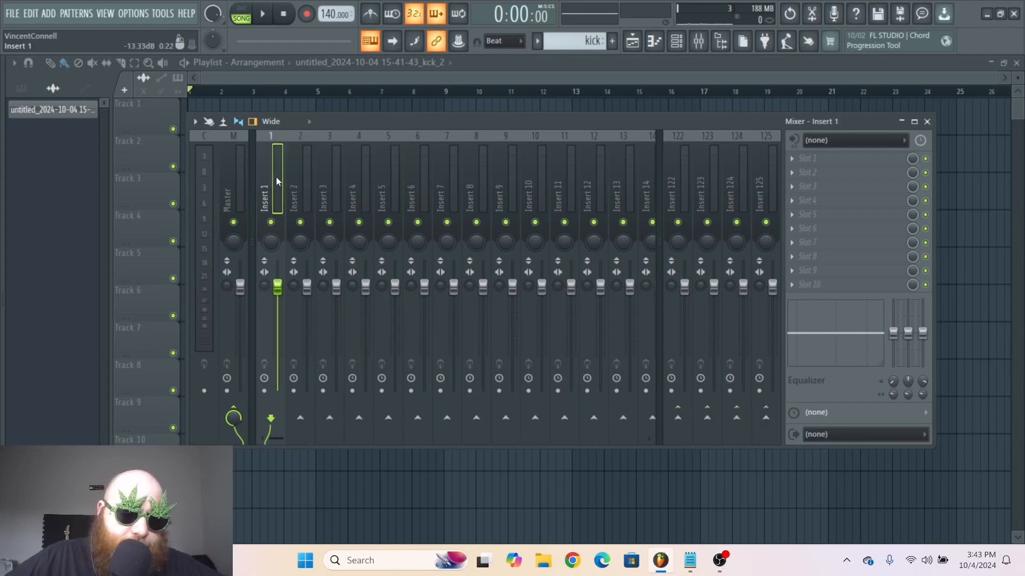
{"action": "left_click_drag", "start_coordinate": [277, 178], "coordinate": [377, 178]}
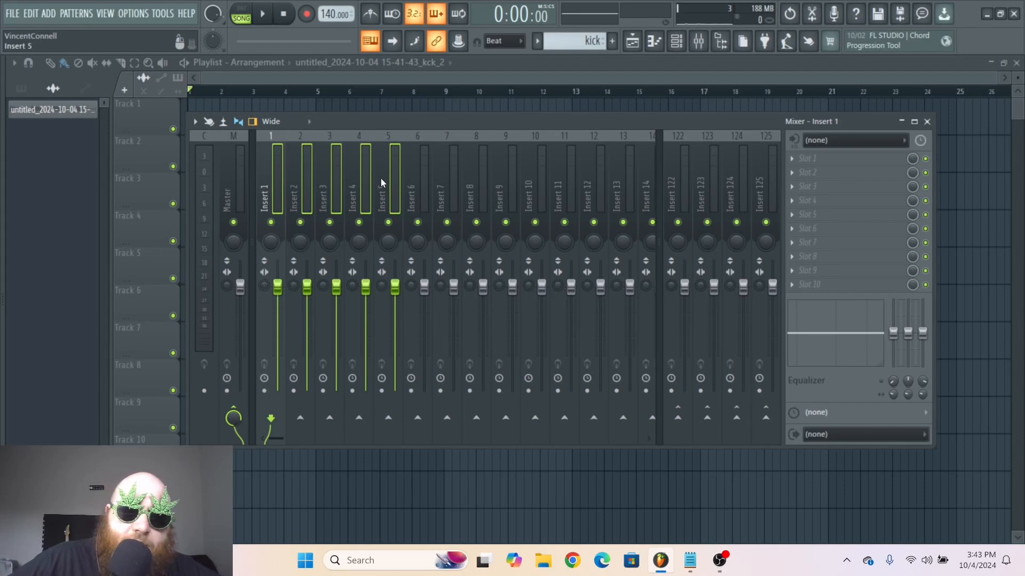
{"action": "right_click", "coordinate": [535, 421]}
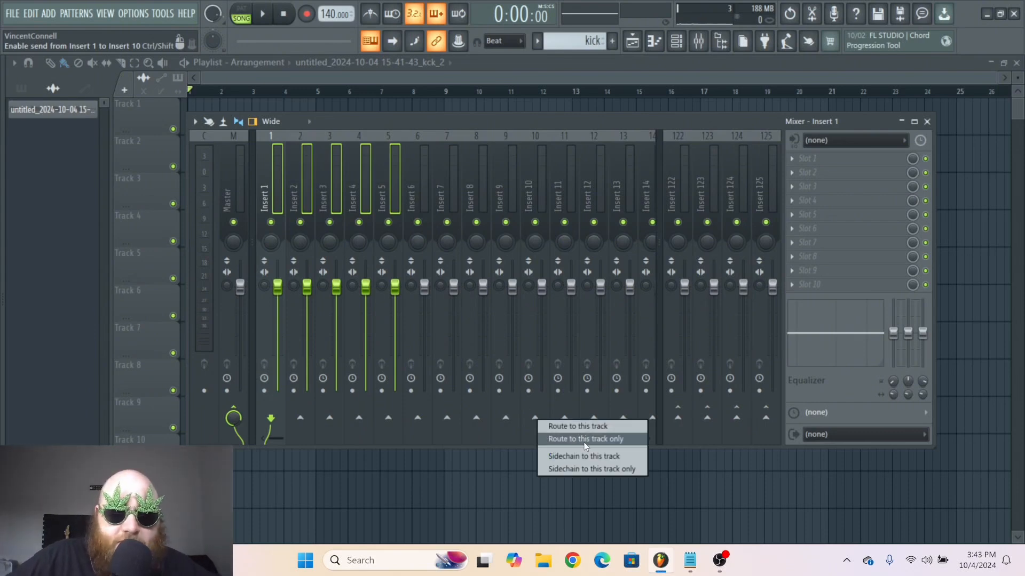
{"action": "left_click", "coordinate": [585, 439]}
- Rename Insert 10 to DRUMS and check Insert 2's routing into it
{"action": "right_click", "coordinate": [534, 141]}
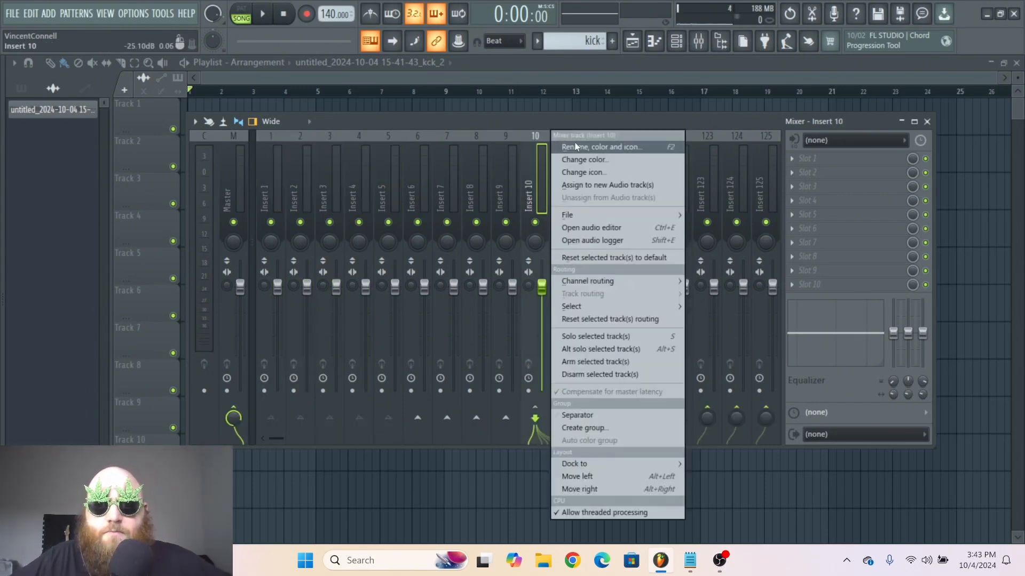
{"action": "left_click", "coordinate": [600, 146]}
{"action": "type", "text": "DRUMS"}
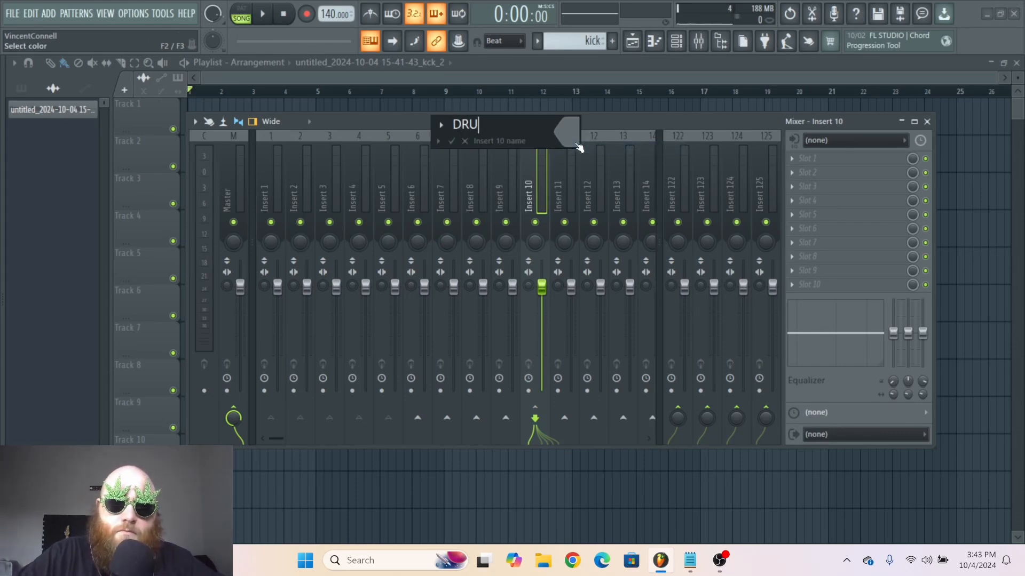
{"action": "key", "text": "Return"}
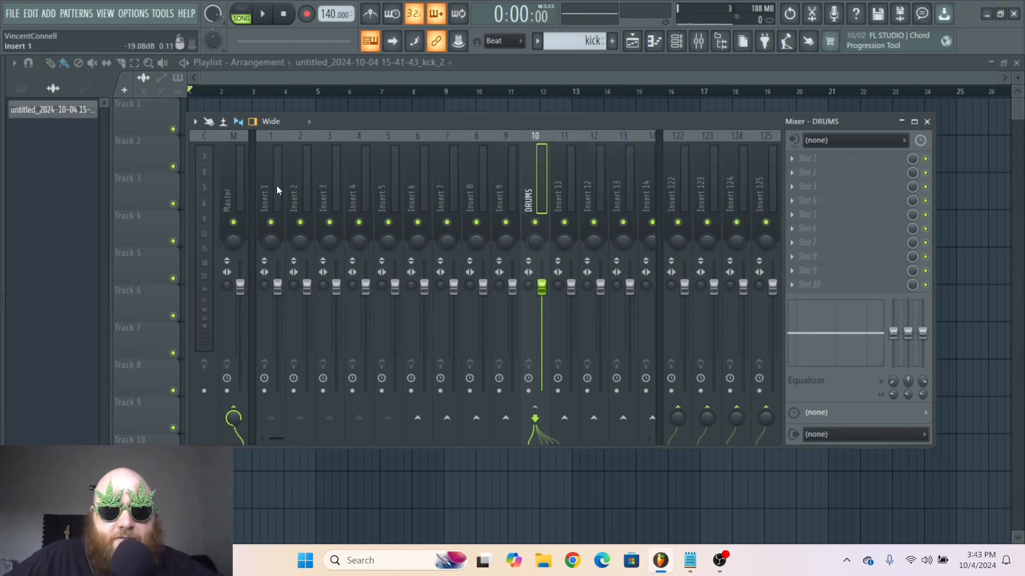
{"action": "left_click_drag", "start_coordinate": [275, 186], "coordinate": [303, 180]}
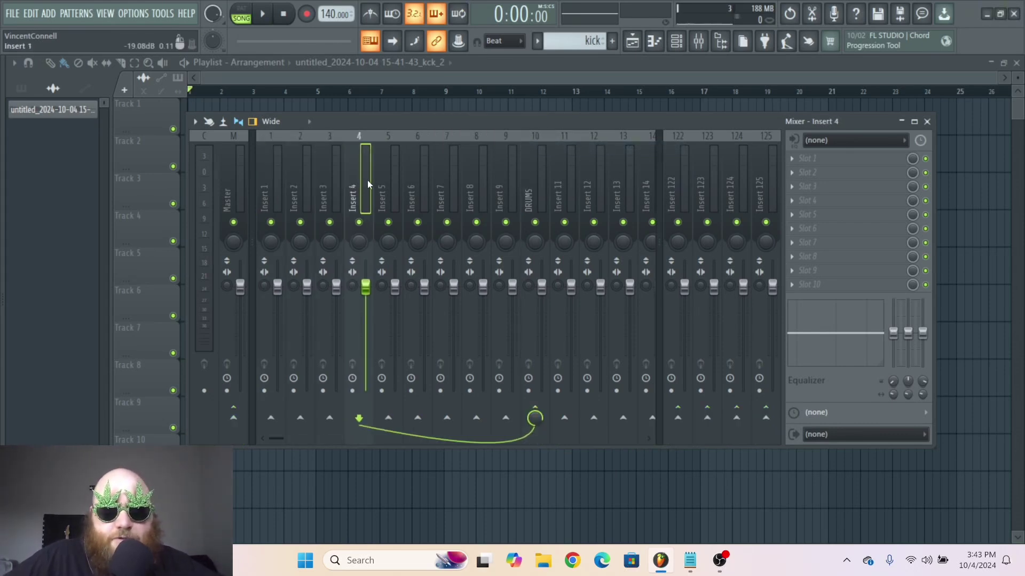
{"action": "left_click", "coordinate": [541, 179]}
- Audition the drum bus, then reset the DRUMS track to its Default state
{"action": "key", "text": "space"}
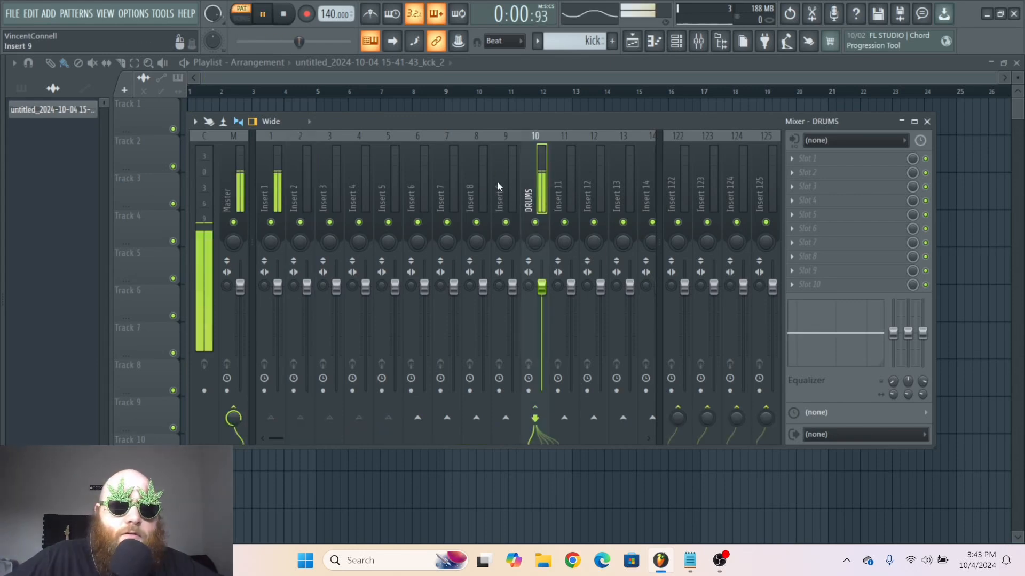
{"action": "key", "text": "space"}
{"action": "right_click", "coordinate": [542, 179]}
{"action": "mouse_move", "coordinate": [577, 215]}
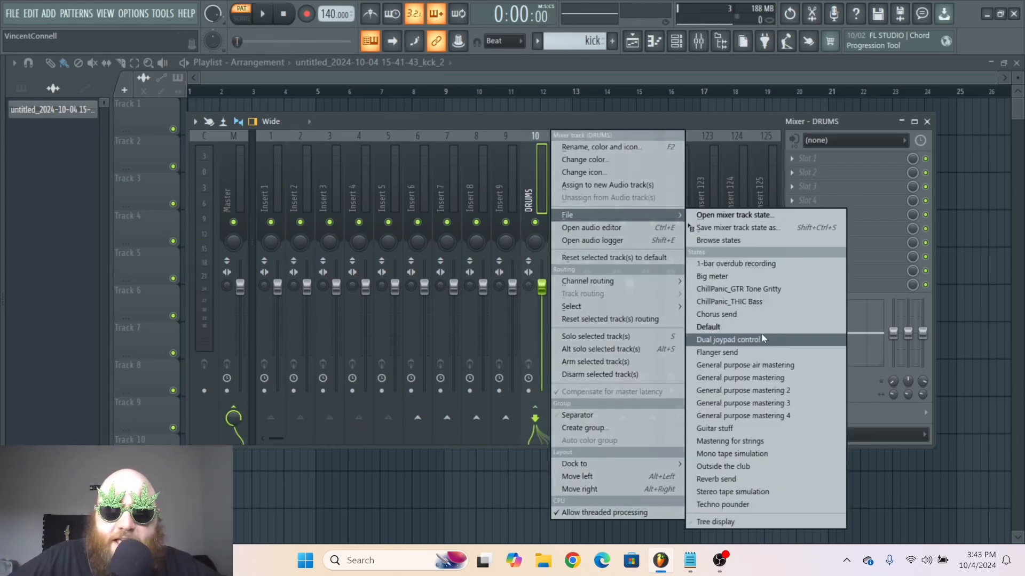
{"action": "left_click", "coordinate": [708, 327]}
- Load CamelCrusher, kHs Phaser and Fruity parametric EQ 2 into Insert 11's effect slots
{"action": "left_click", "coordinate": [570, 186]}
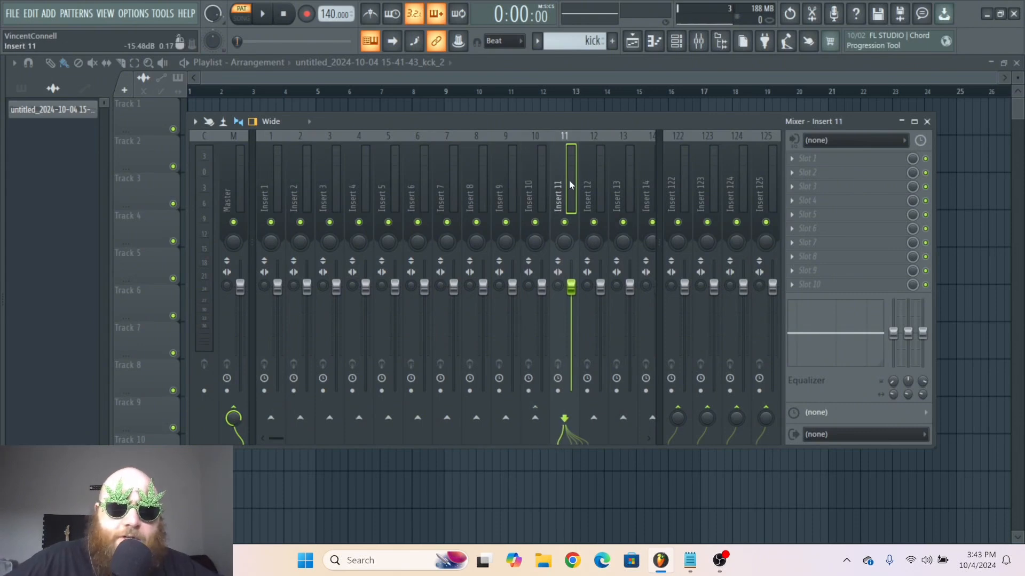
{"action": "left_click", "coordinate": [848, 172]}
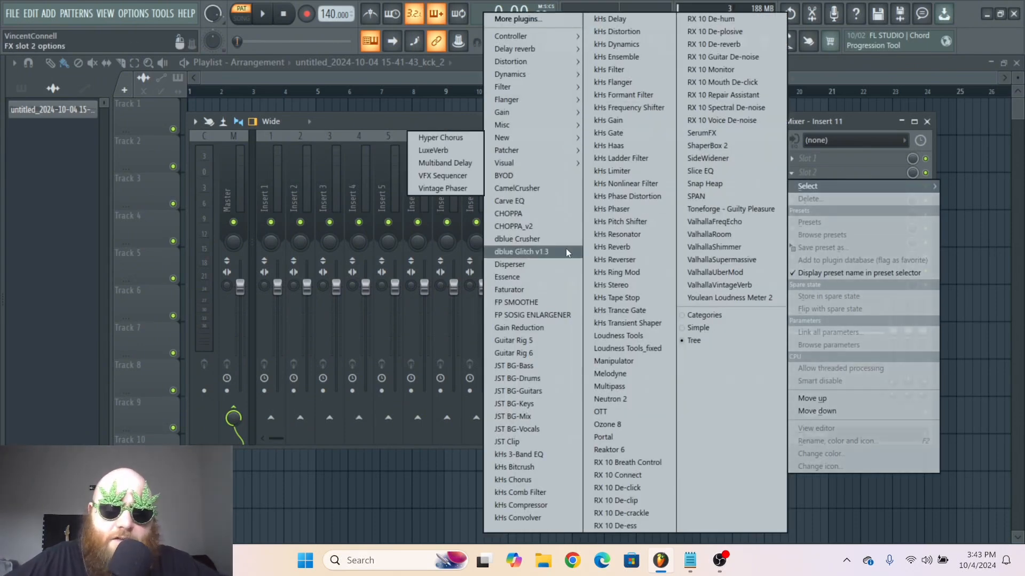
{"action": "left_click", "coordinate": [527, 192]}
{"action": "left_click", "coordinate": [811, 186]}
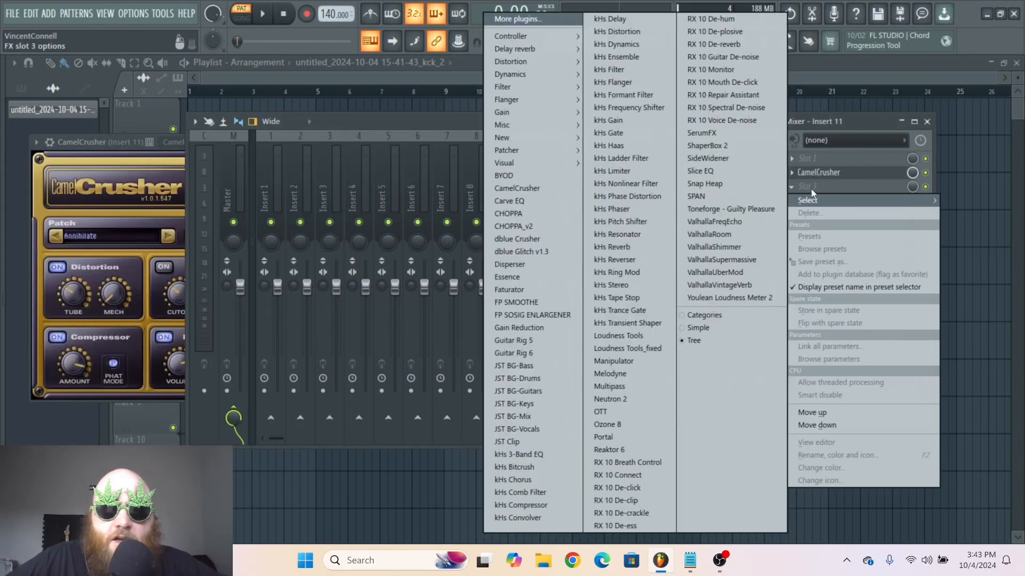
{"action": "left_click", "coordinate": [612, 209]}
{"action": "left_click", "coordinate": [811, 214]}
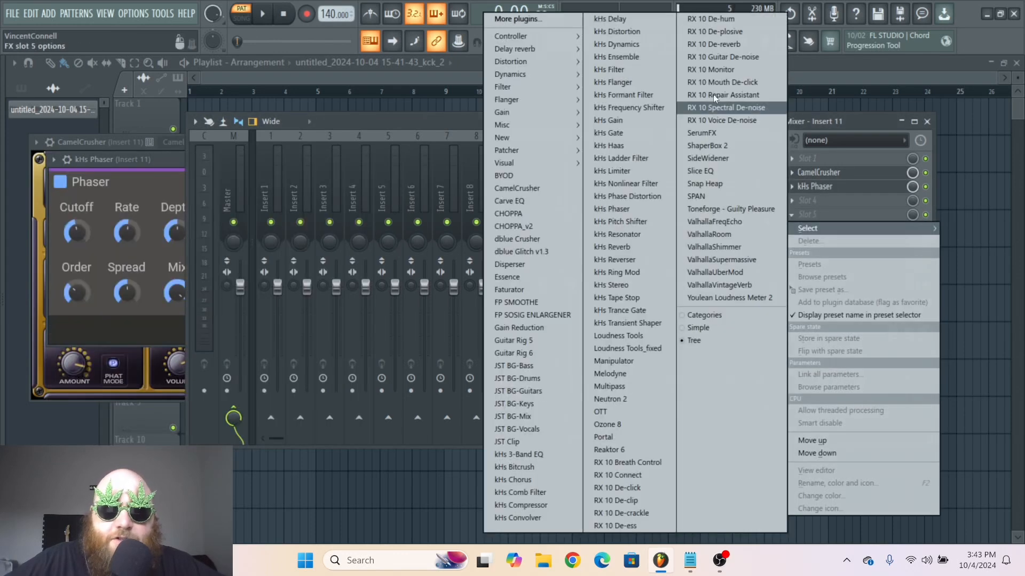
{"action": "left_click", "coordinate": [433, 150]}
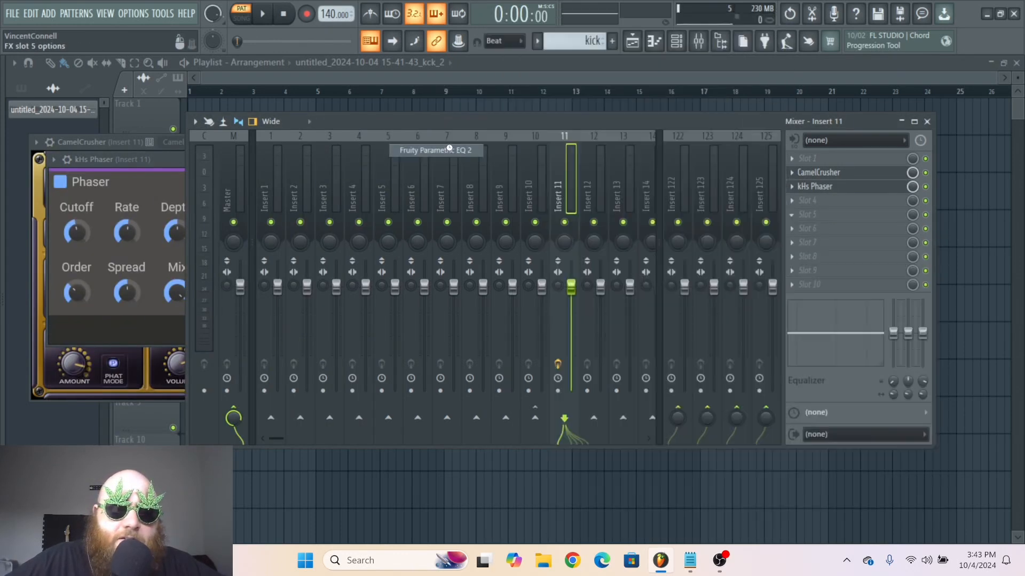
{"action": "left_click", "coordinate": [822, 189]}
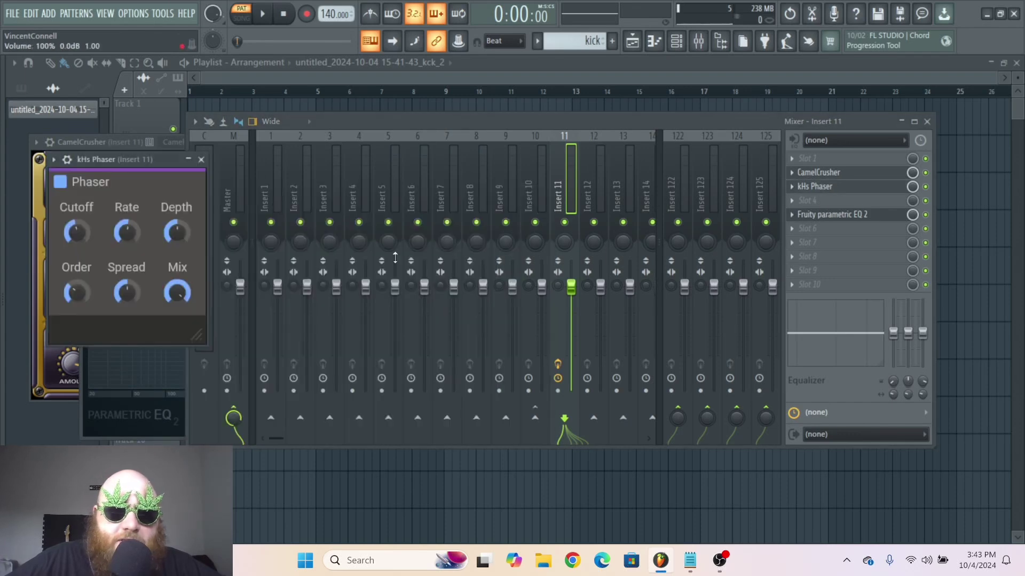
{"action": "left_click", "coordinate": [551, 153]}
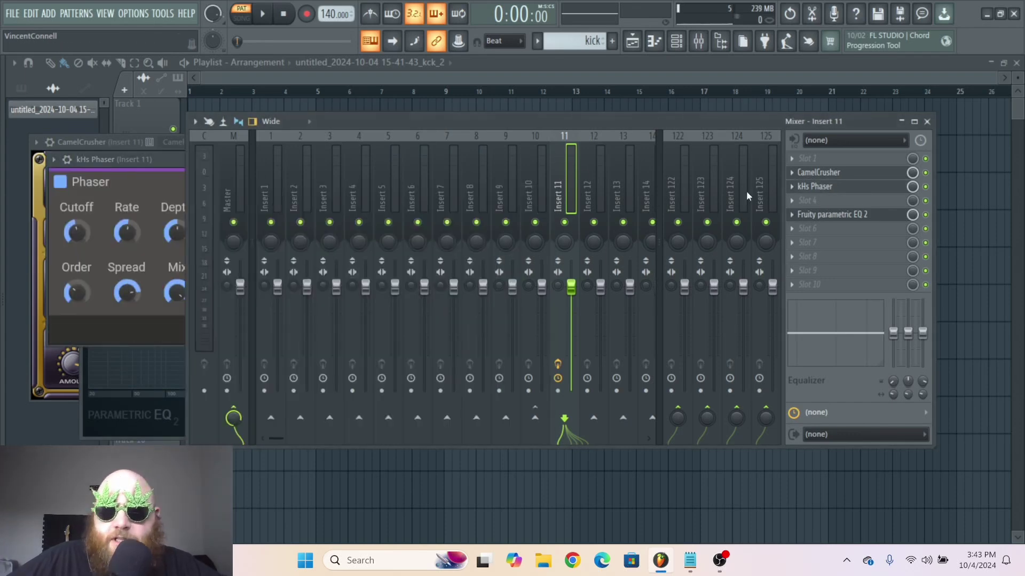
{"action": "right_click", "coordinate": [569, 184]}
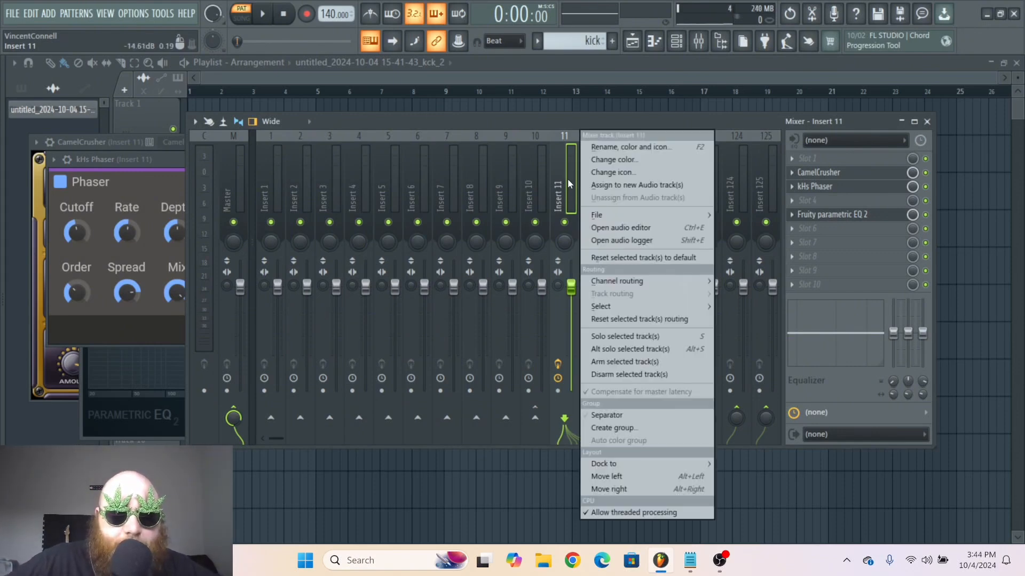
{"action": "mouse_move", "coordinate": [597, 215]}
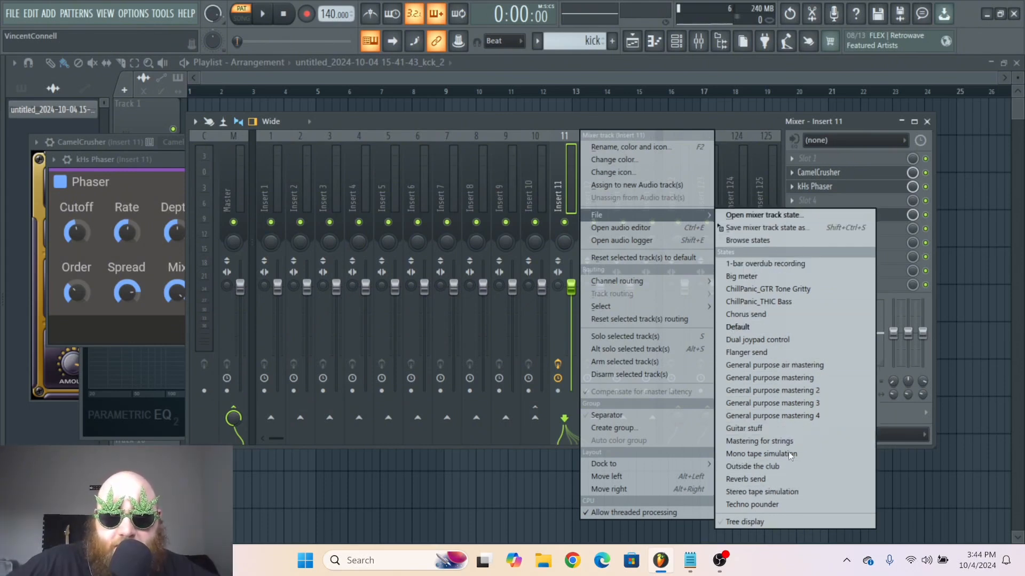
{"action": "left_click", "coordinate": [558, 167]}
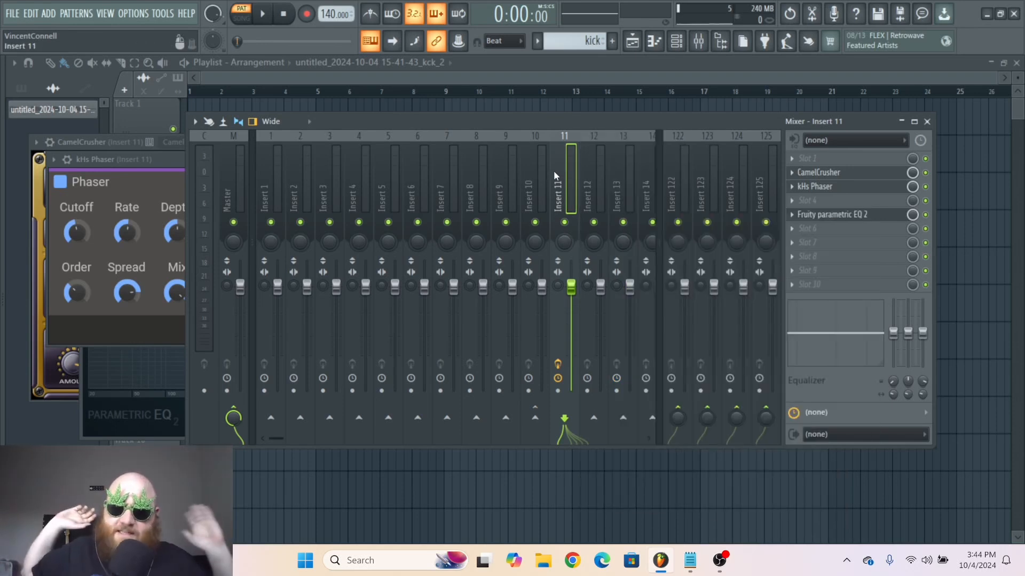